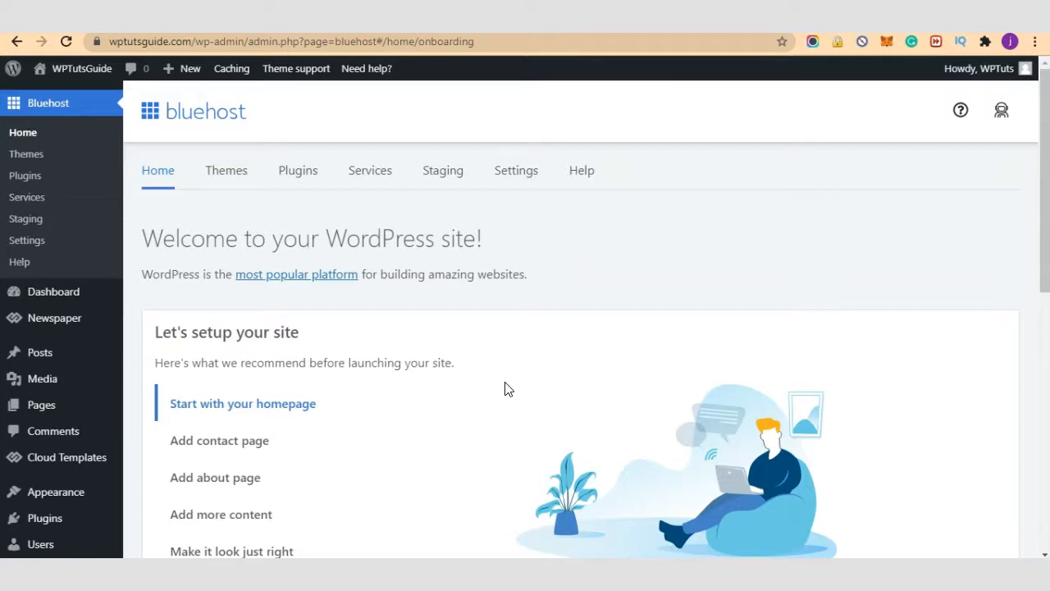
click(421, 349)
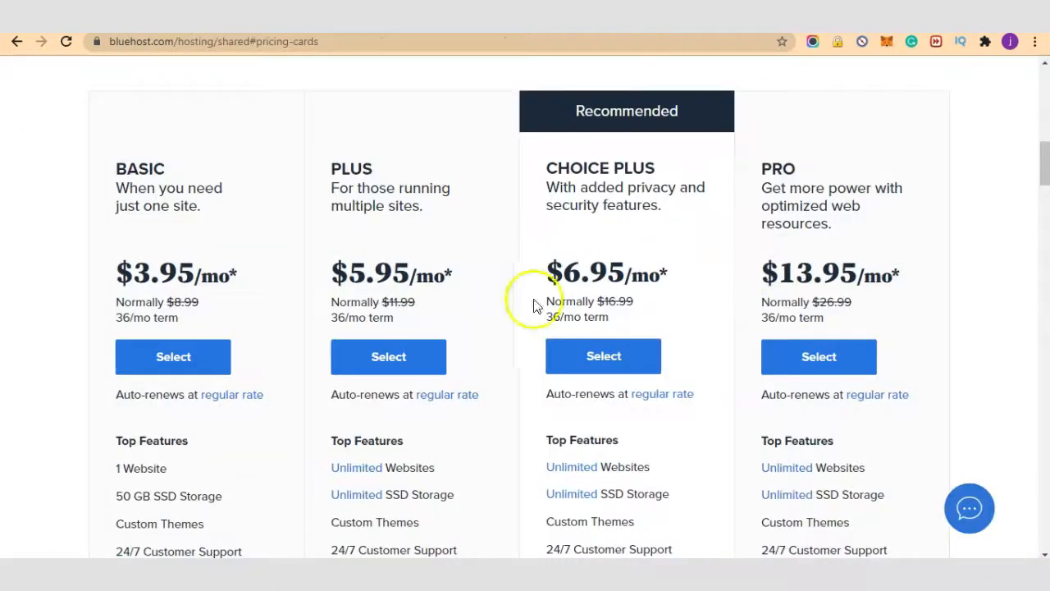
scroll(593, 263, up, 2)
scroll(593, 264, down, 3)
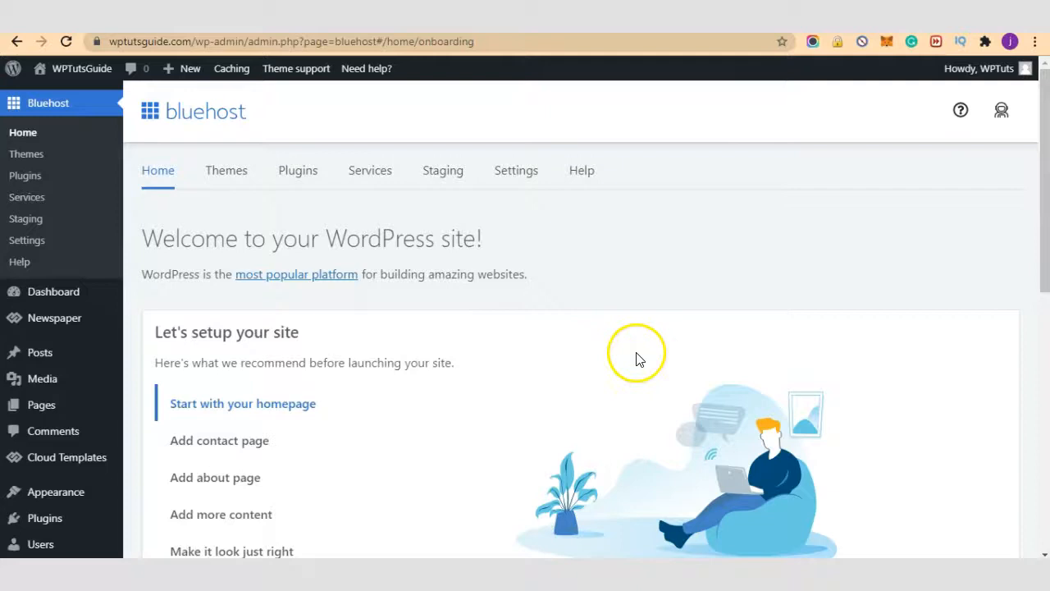
Go to adding a new WordPress plugin and search the plugin directory for "Content Anchor Links".
scroll(636, 365, down, 1)
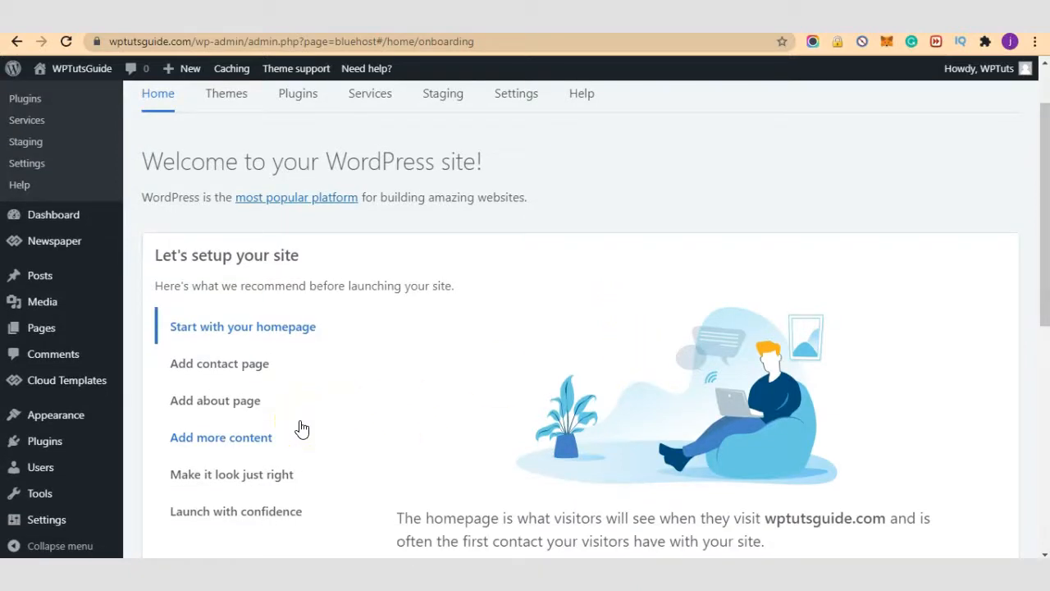
mouse_move(33, 447)
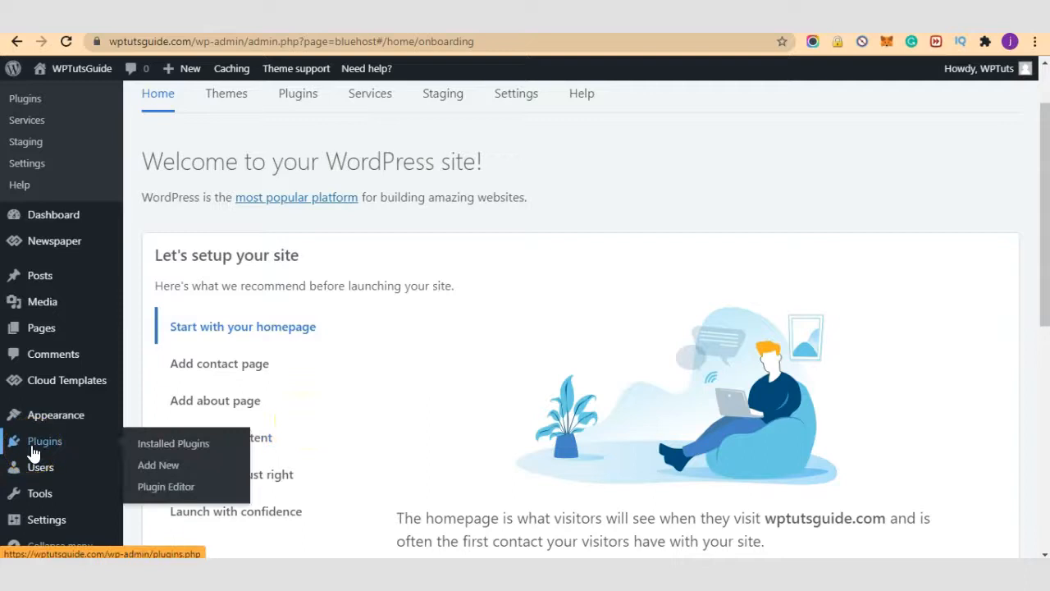
click(168, 466)
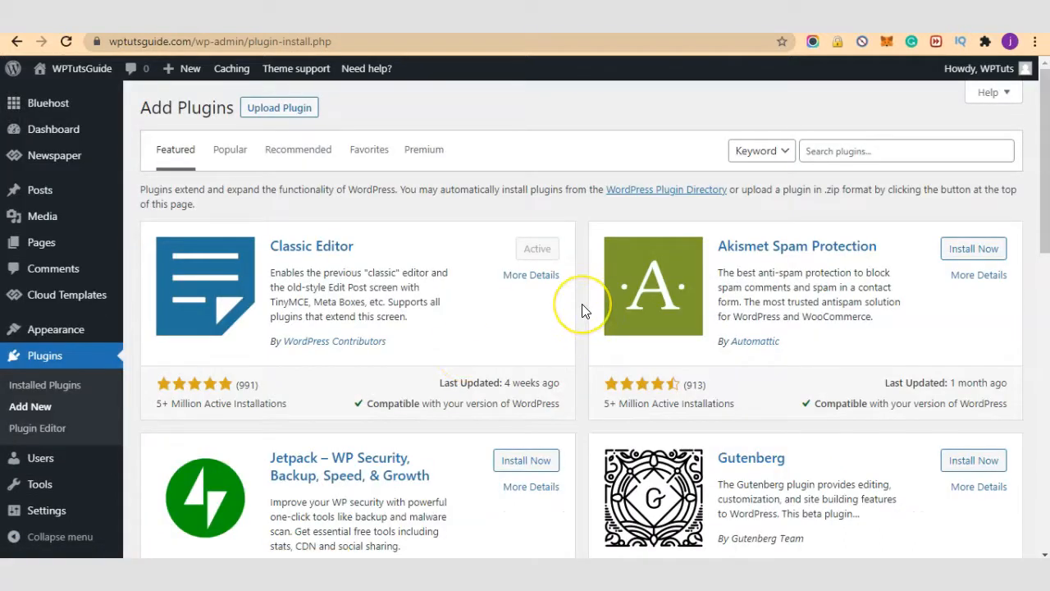
click(845, 156)
text(Content Anchor Links)
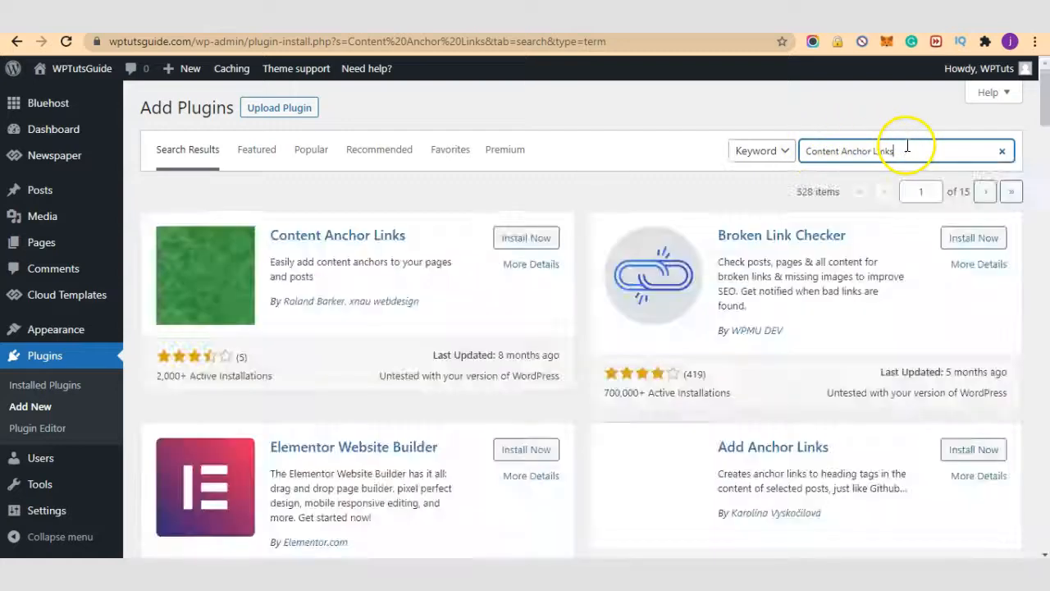
click(843, 156)
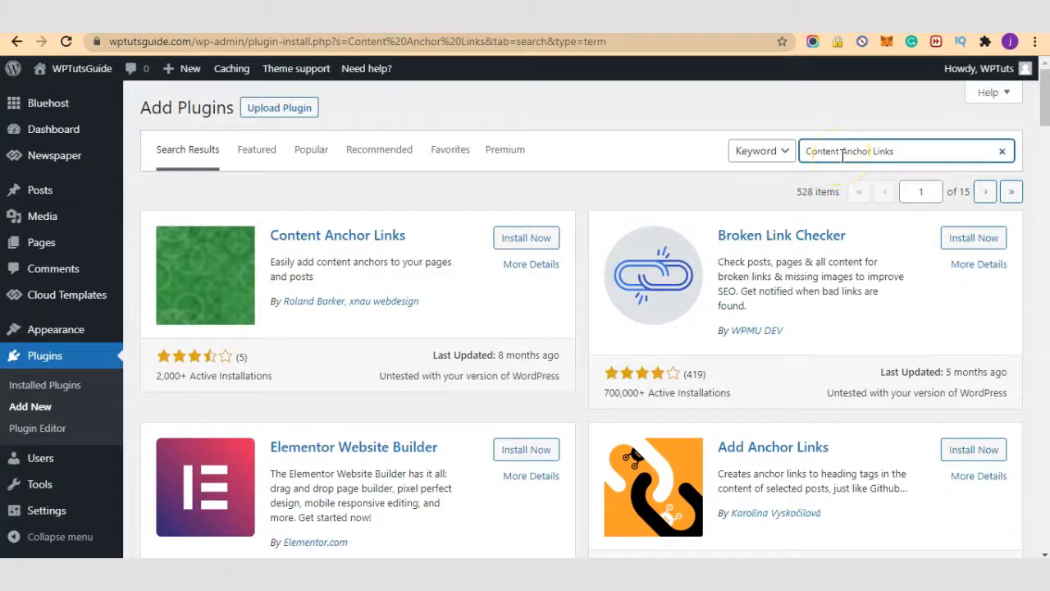
Install and activate the Content Anchor Links plugin.
click(537, 245)
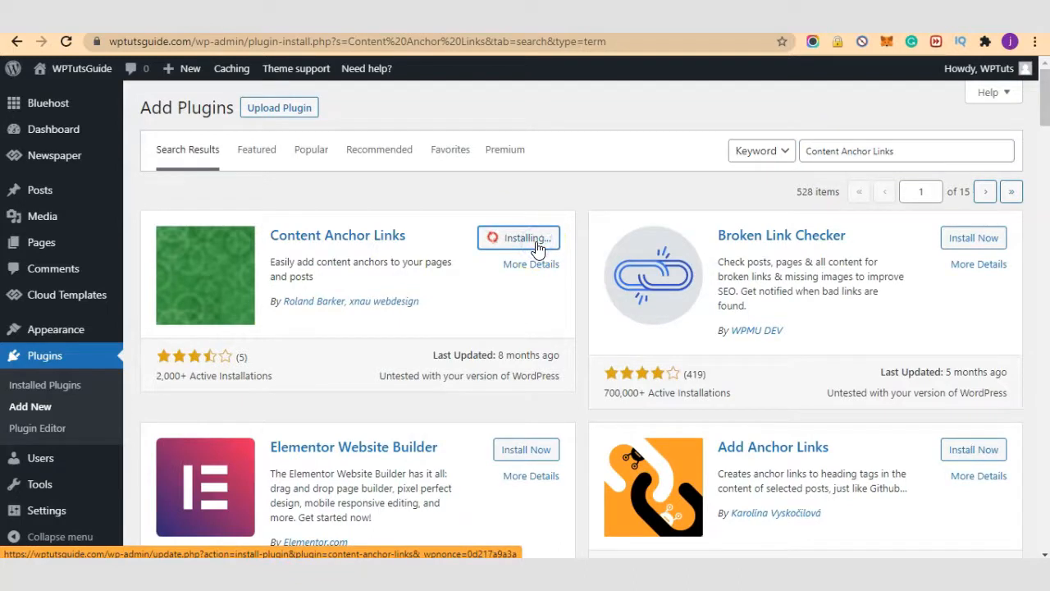
click(393, 316)
click(538, 240)
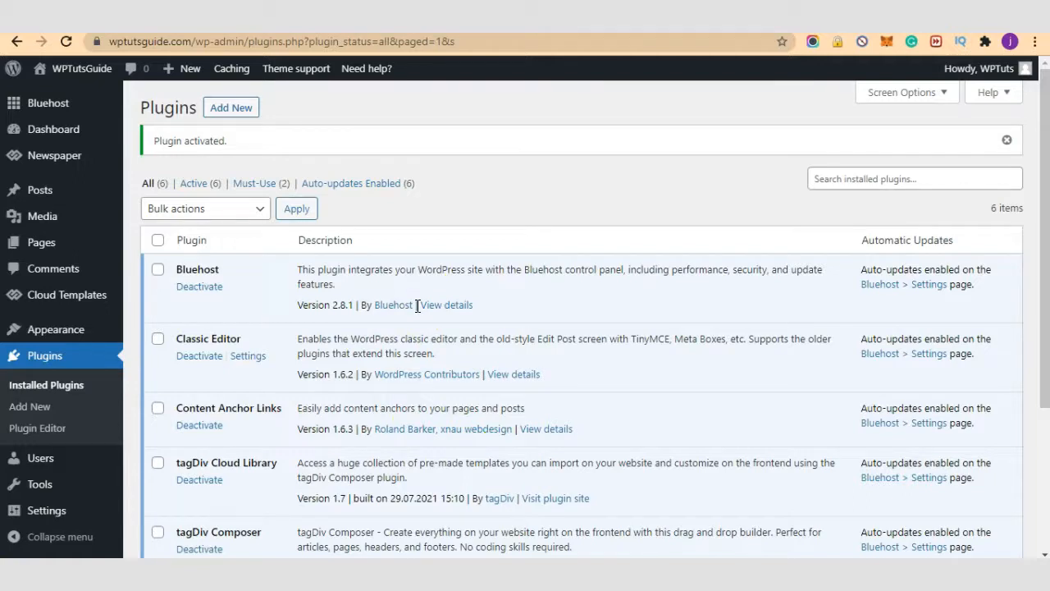
Create a new post and title it "Anchor Post".
mouse_move(188, 73)
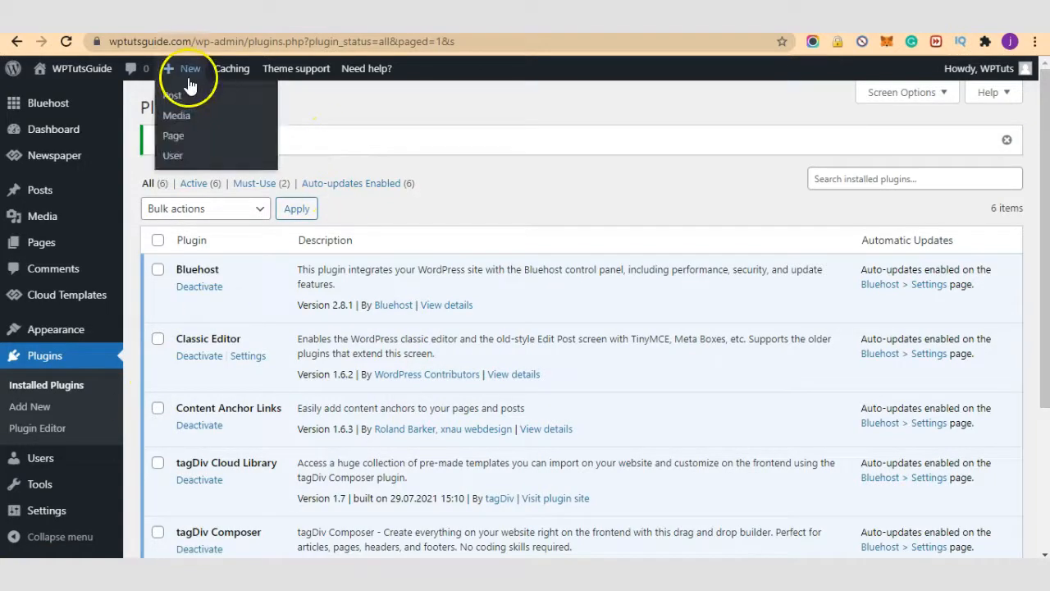
click(174, 98)
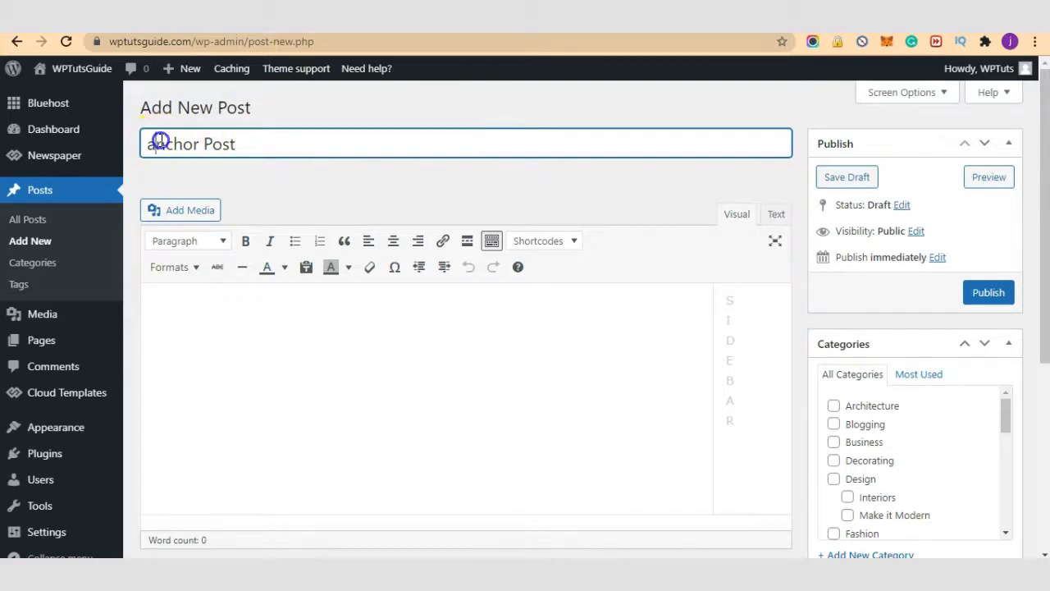
text(A)
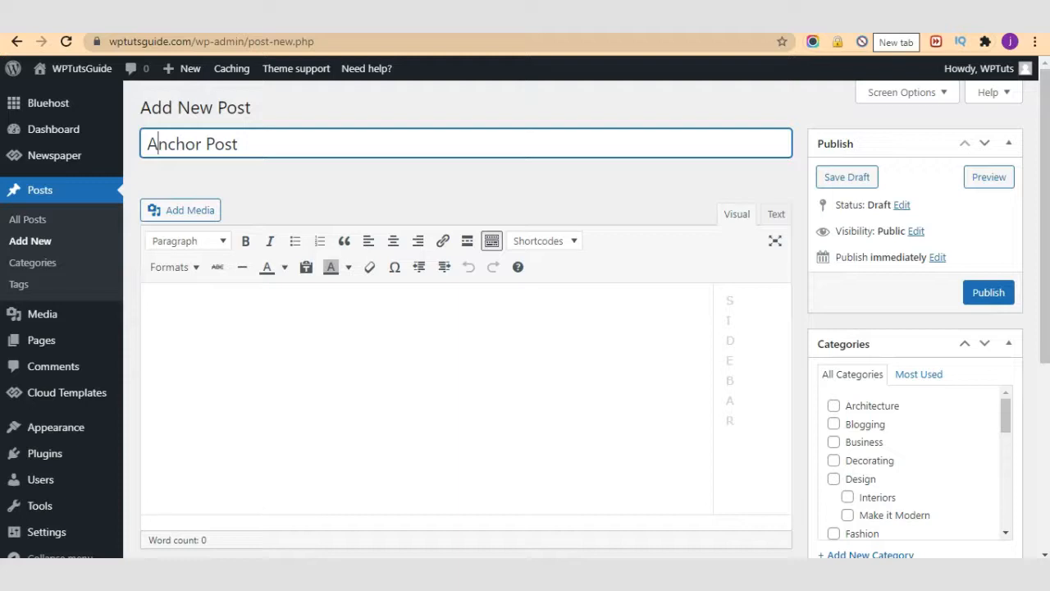
Open the lorem ipsum dummy text generator at blindtextgenerator.com/lorem-ipsum in a new browser tab.
key(ctrl+t)
text(lore)
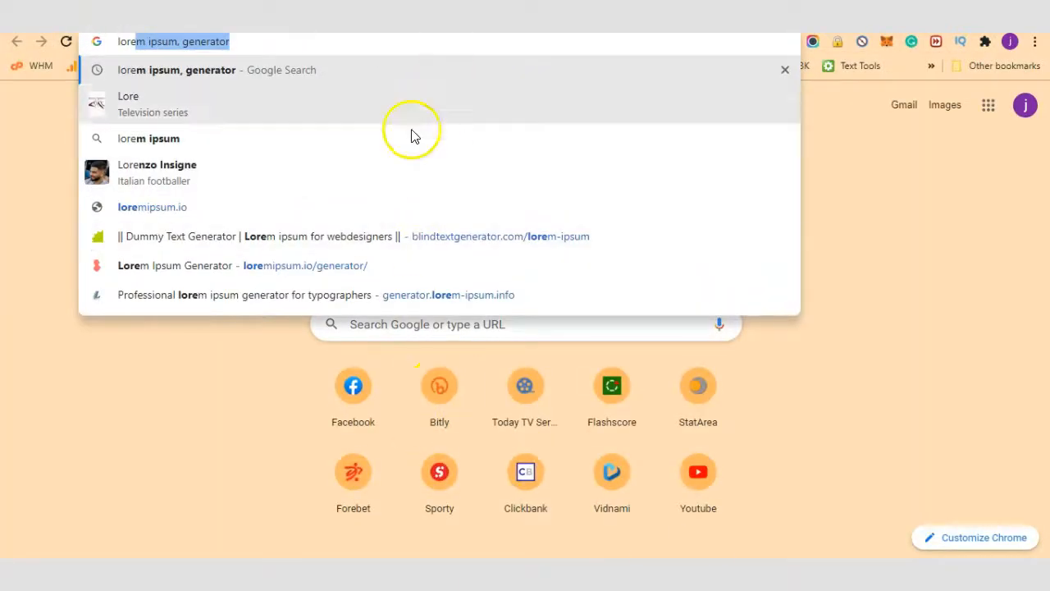
click(236, 237)
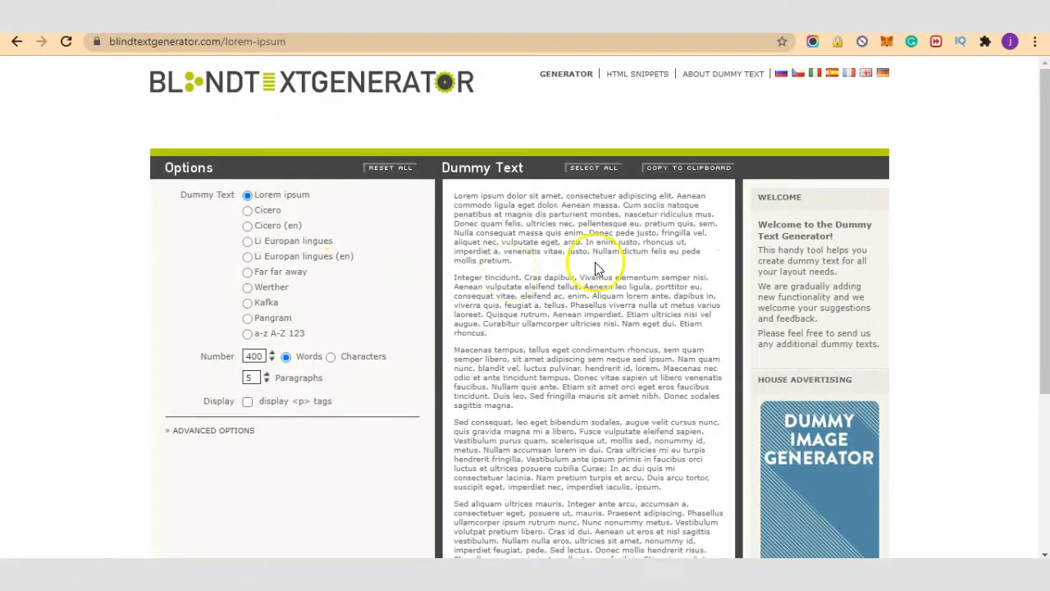
scroll(563, 274, down, 3)
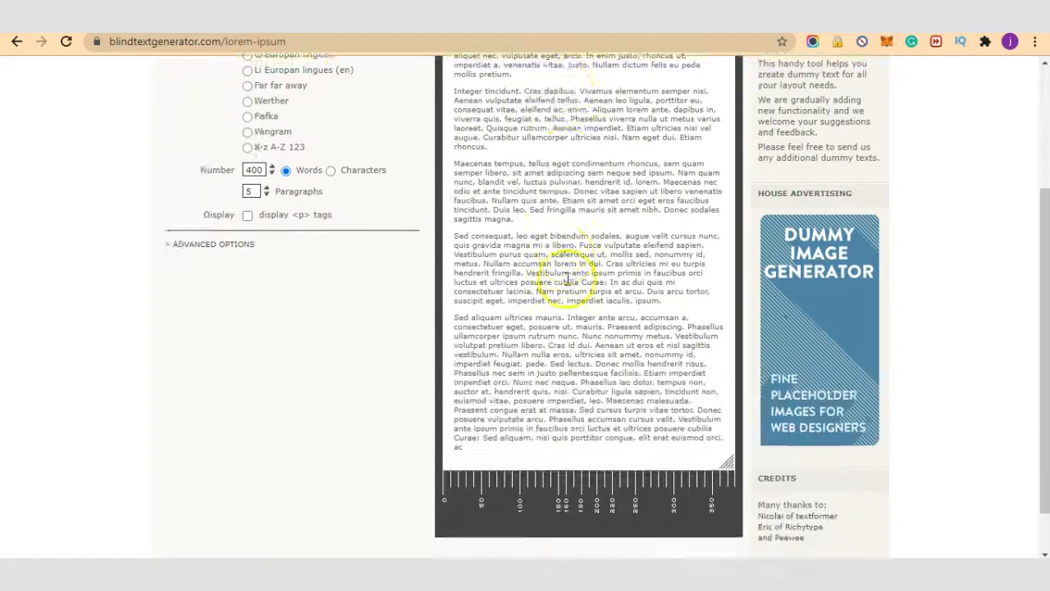
scroll(568, 277, up, 3)
scroll(568, 277, down, 1)
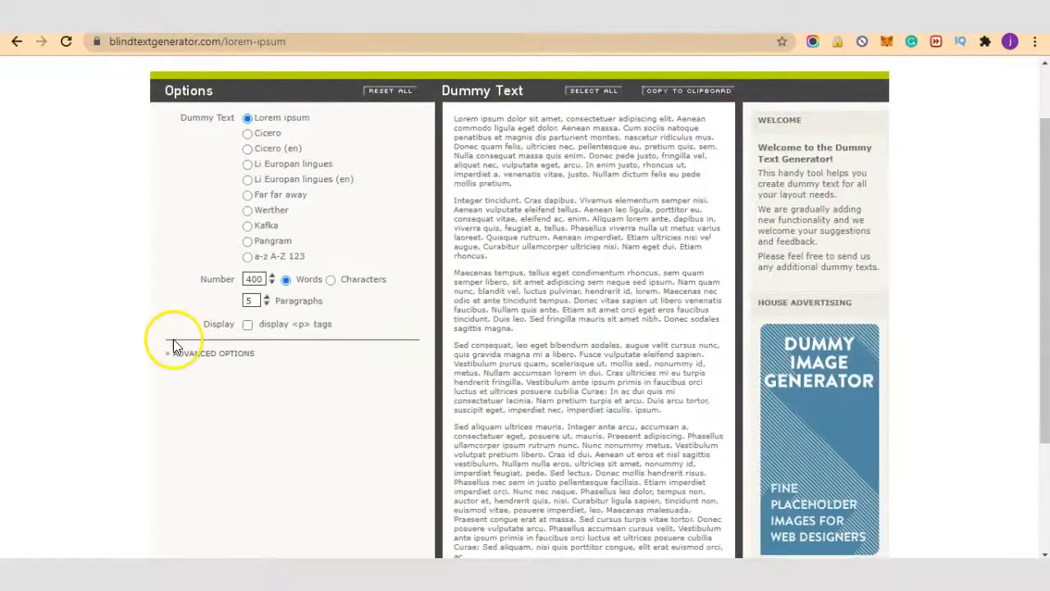
Set the dummy text to 7 paragraphs and 500 words.
click(266, 298)
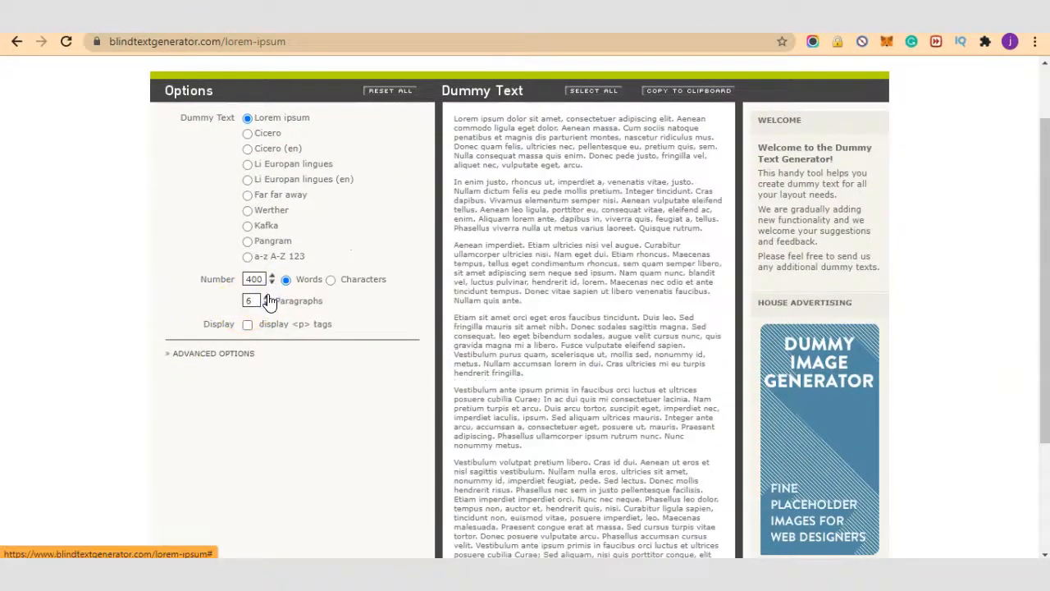
click(267, 297)
scroll(508, 336, down, 2)
scroll(517, 361, up, 2)
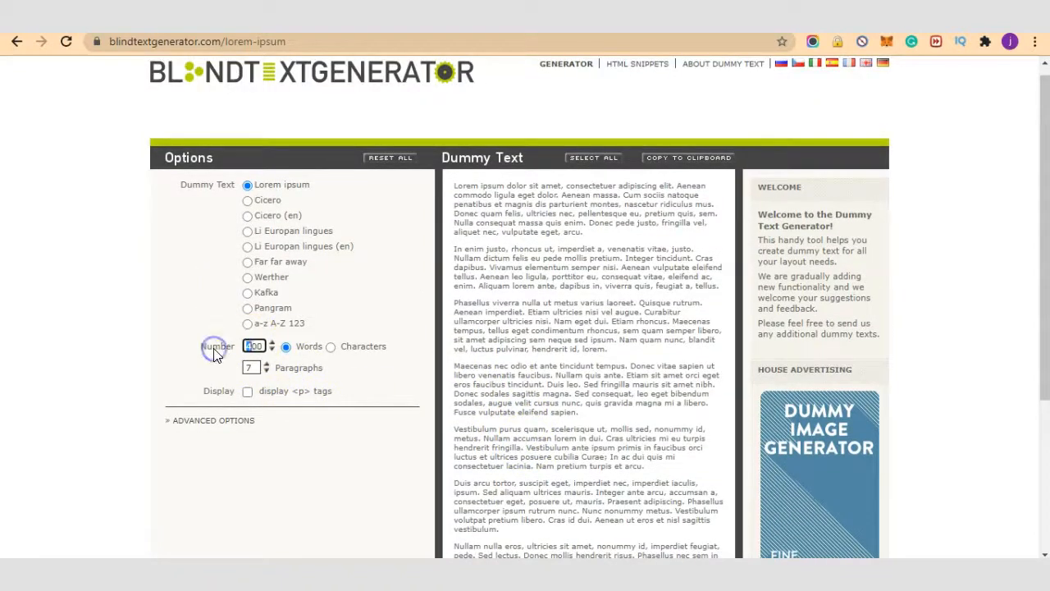
text(500)
scroll(574, 394, down, 1)
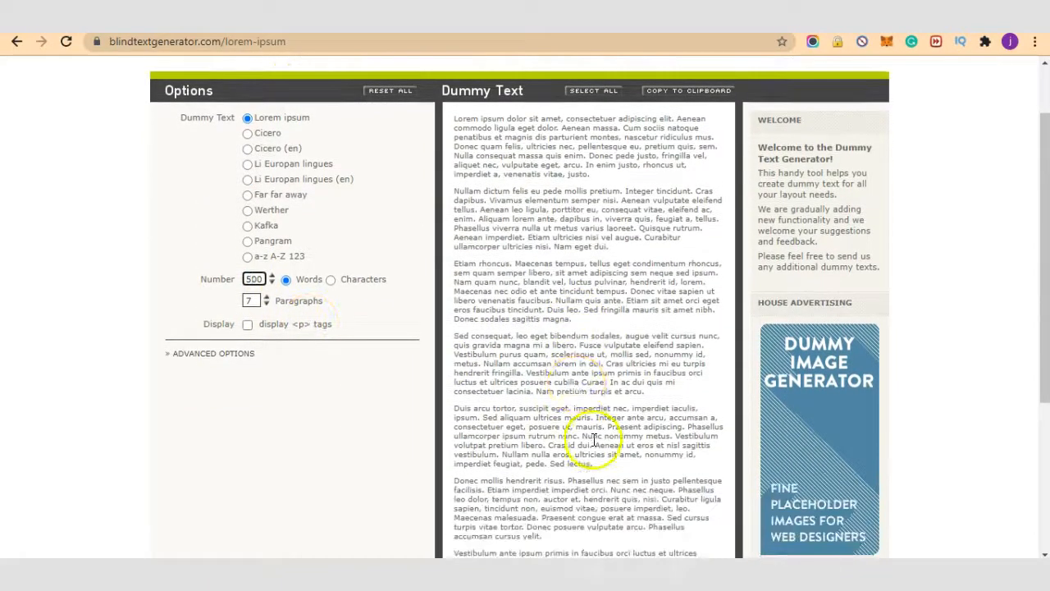
scroll(593, 439, down, 2)
scroll(593, 439, up, 3)
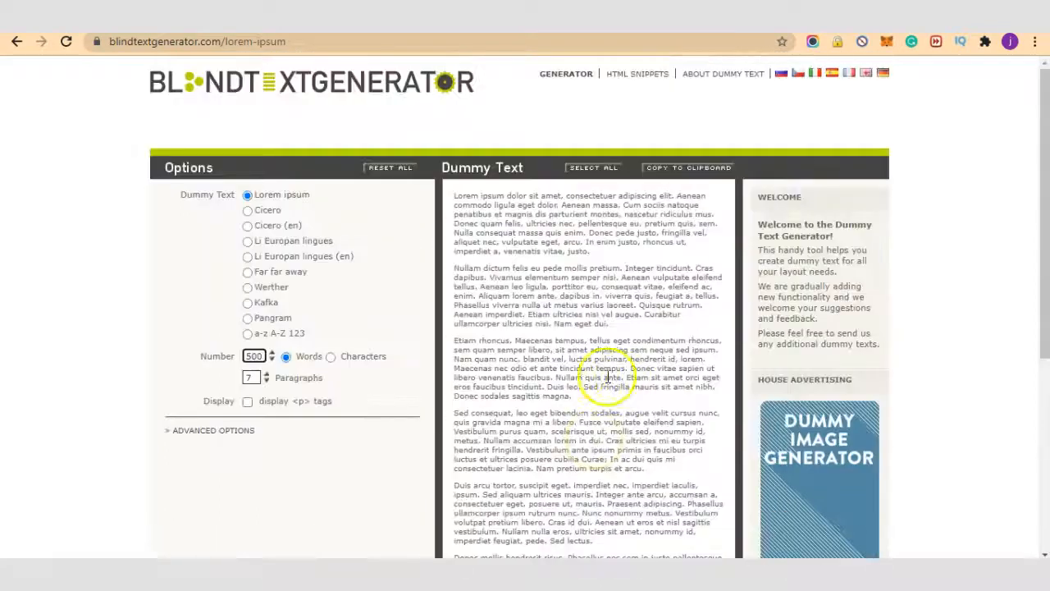
Copy all of the generated dummy text and paste it into the body of the Anchor Post in WordPress.
drag(454, 196, 615, 387)
click(711, 172)
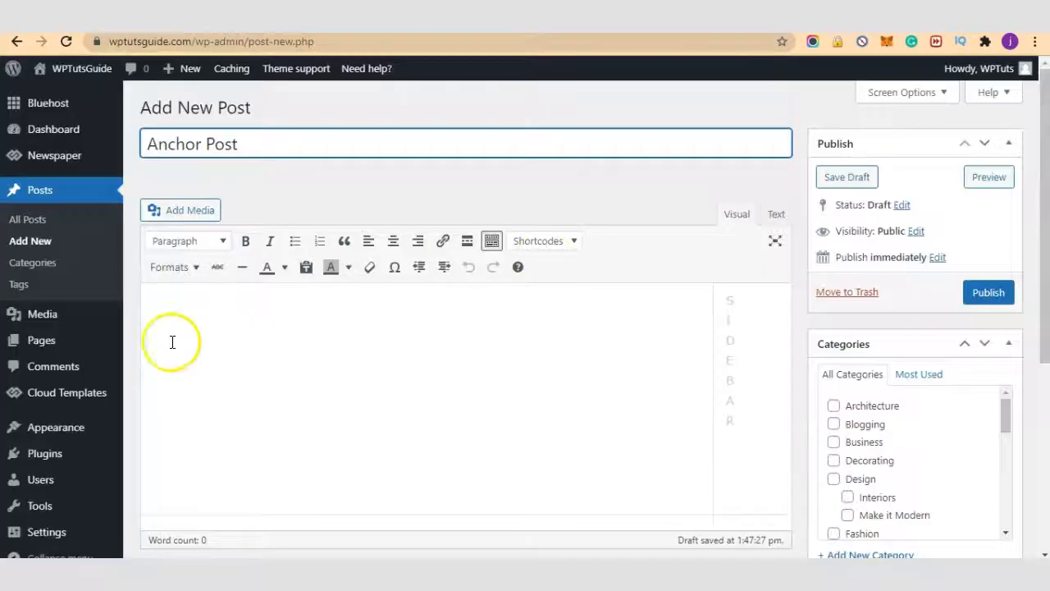
click(290, 338)
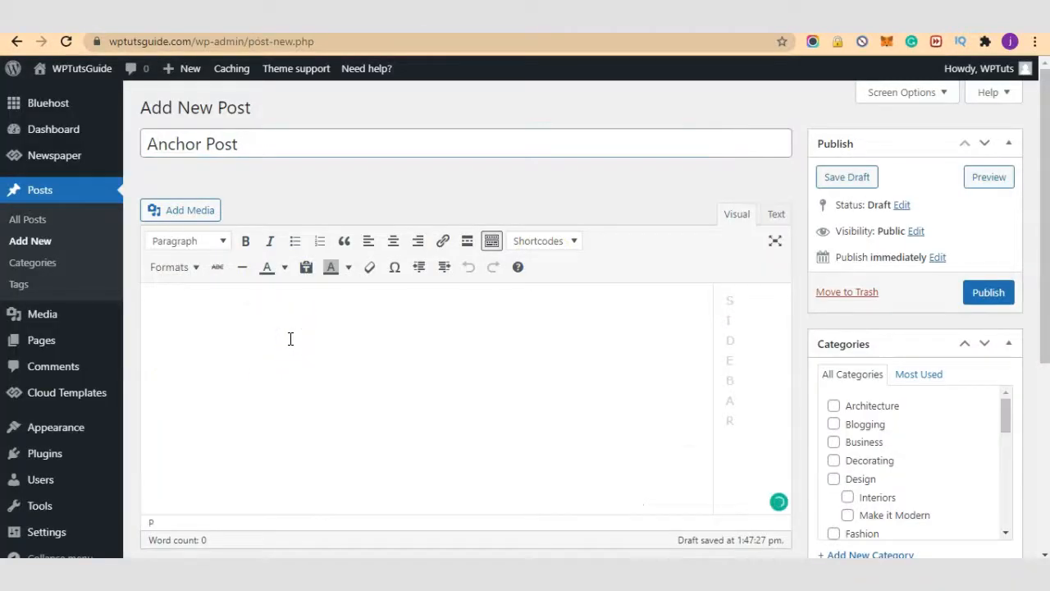
key(ctrl+v)
scroll(504, 344, up, 10)
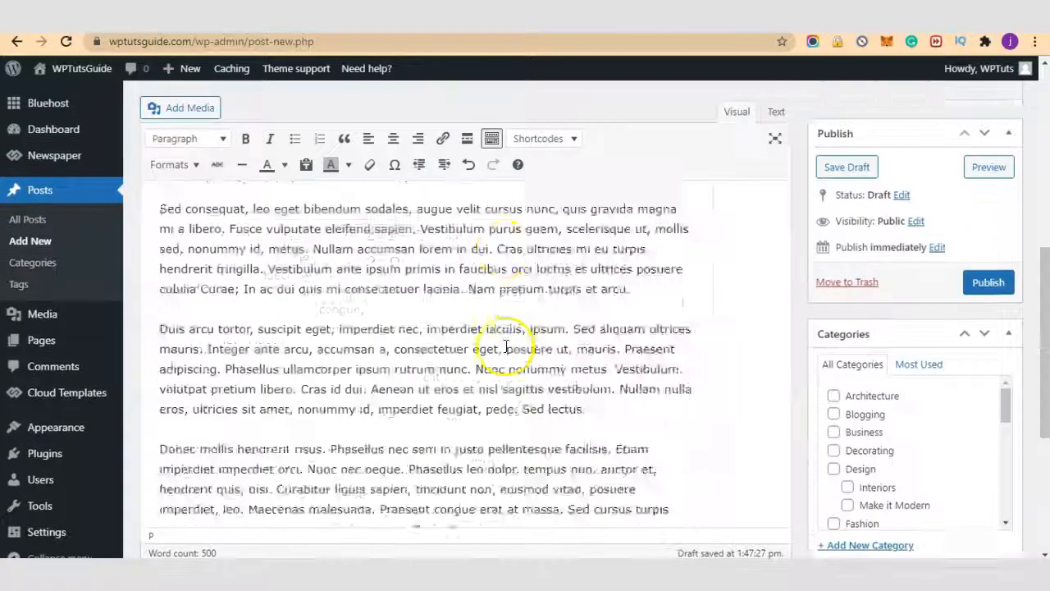
scroll(504, 363, up, 2)
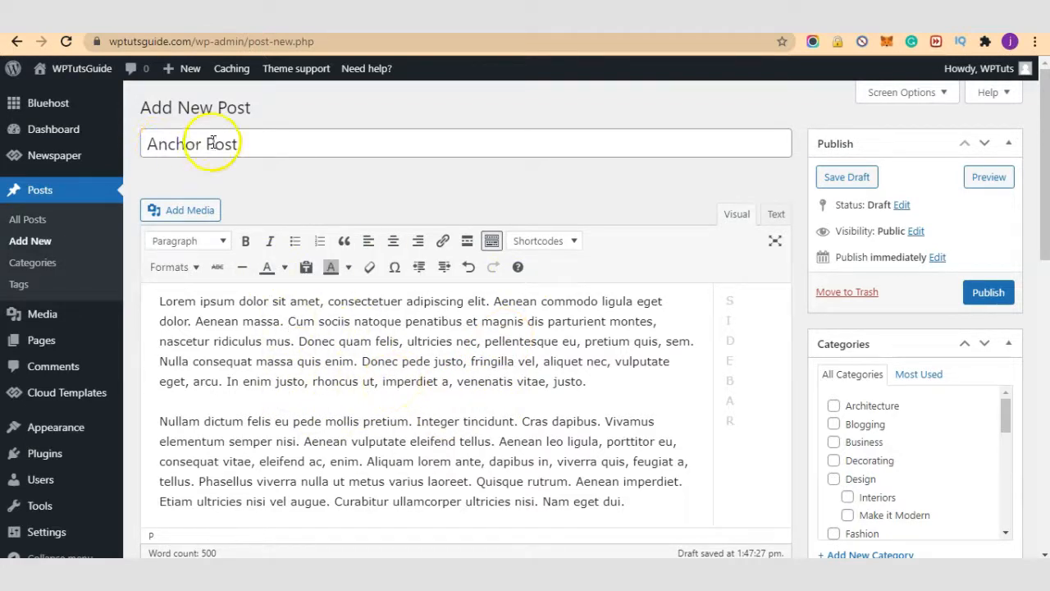
Move the sentence "Nullam dictum felis eu pede mollis pretium." out of the second paragraph onto its own line above it.
scroll(577, 403, down, 2)
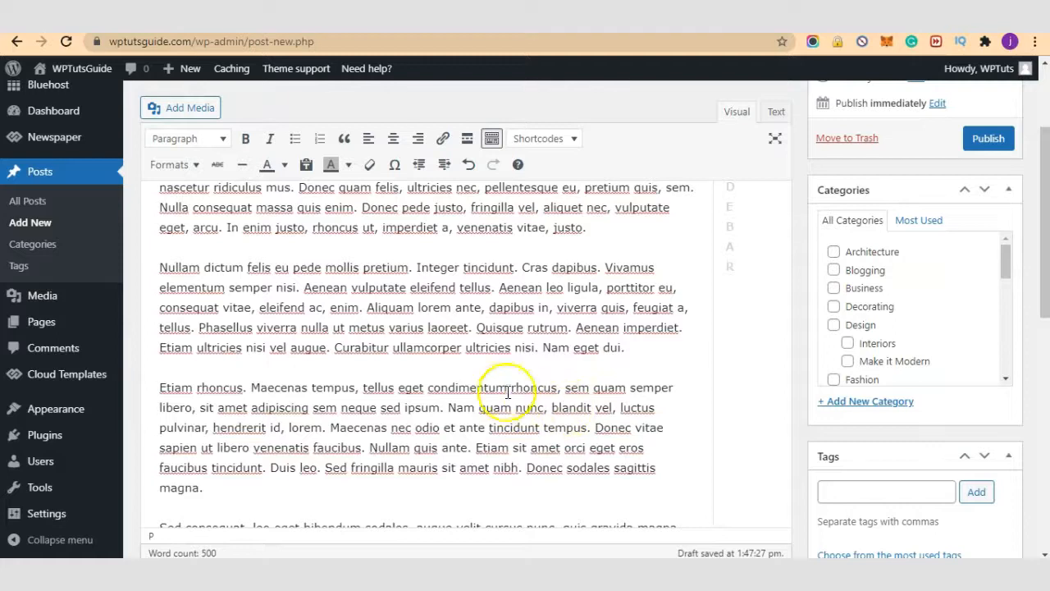
scroll(505, 395, up, 2)
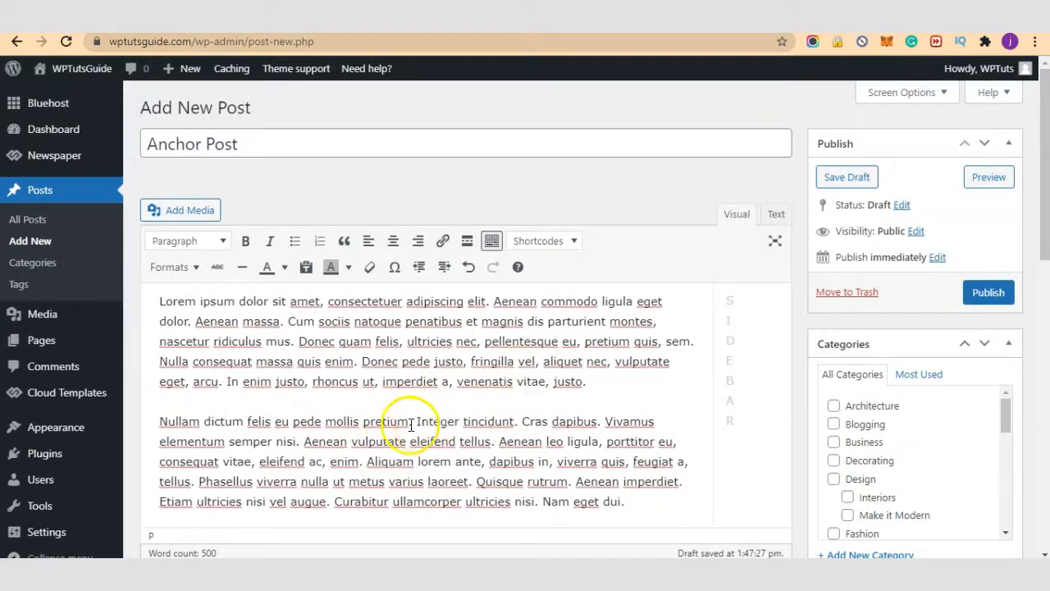
drag(411, 421, 164, 422)
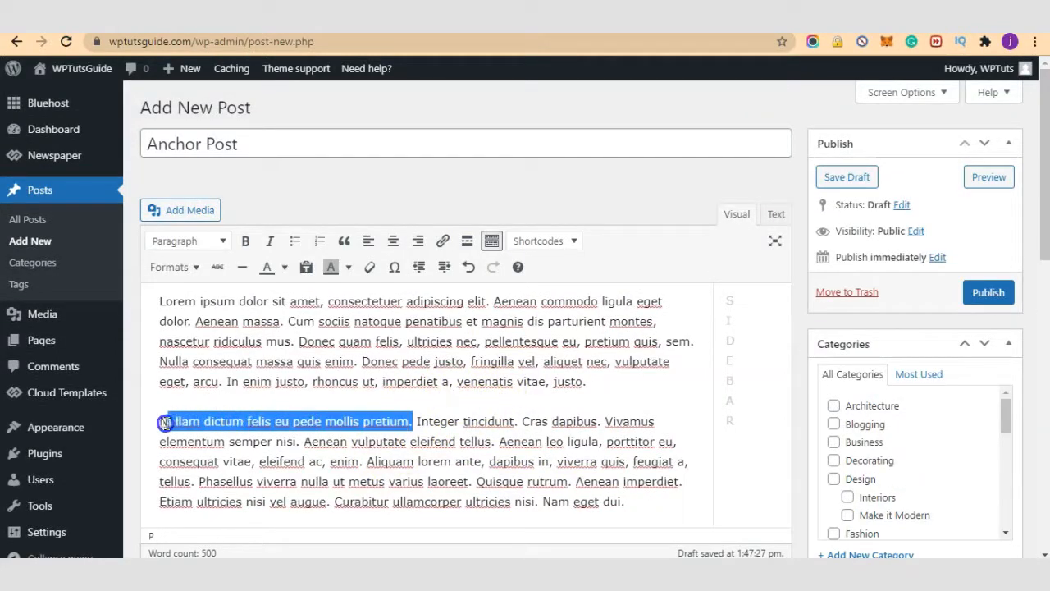
key(Delete)
click(600, 384)
key(Return)
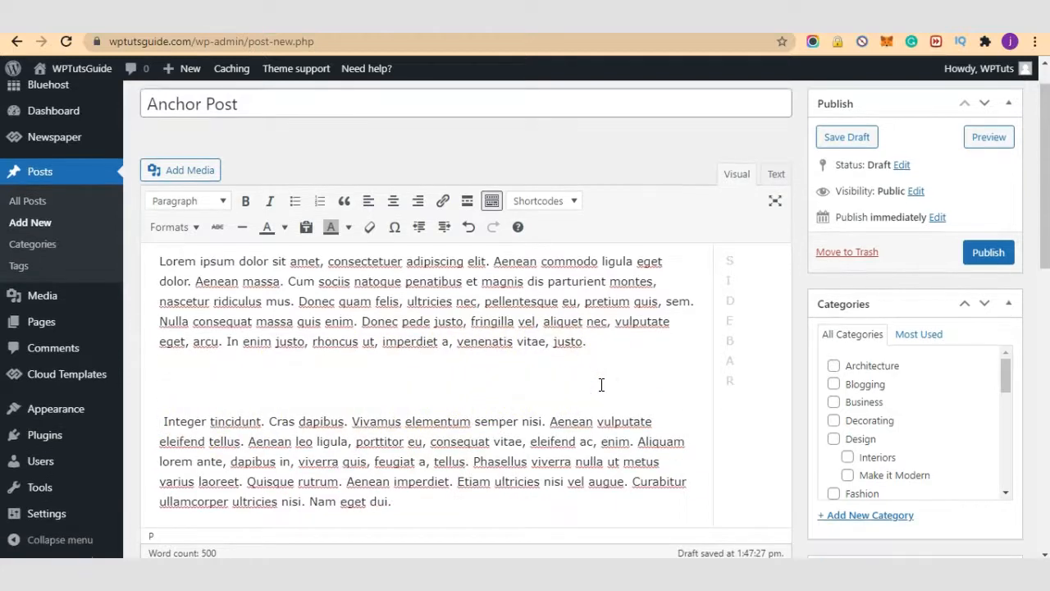
key(ctrl+v)
Format the separate line "Nullam dictum felis eu pede mollis pretium." as Heading 2.
triple_click(392, 383)
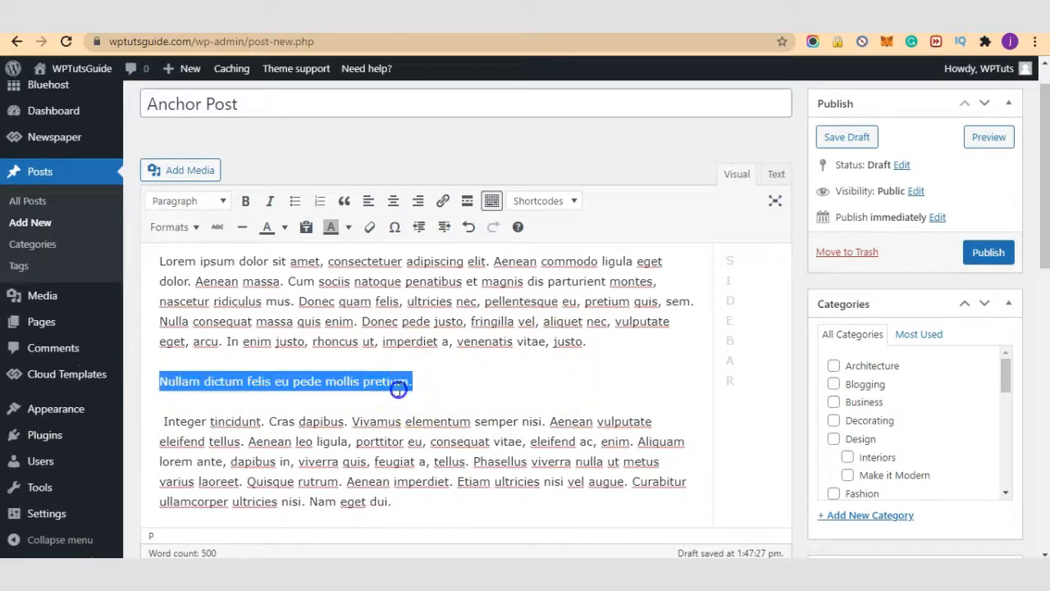
click(207, 202)
click(228, 297)
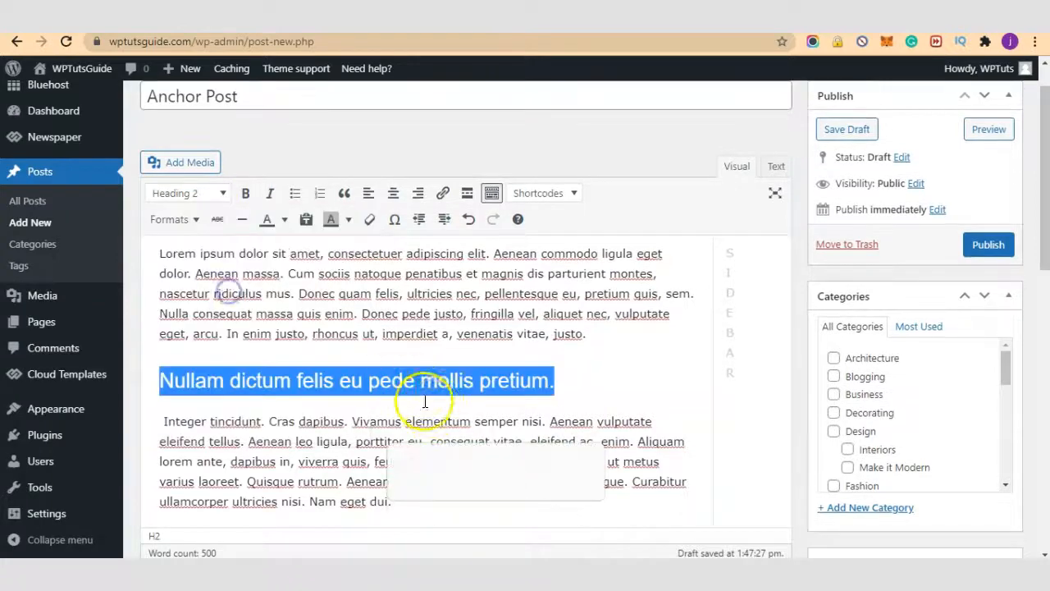
Move the sentence "Donec mollis hendrerit risus." out of its paragraph onto its own line above that paragraph.
scroll(424, 398, down, 10)
scroll(433, 418, down, 2)
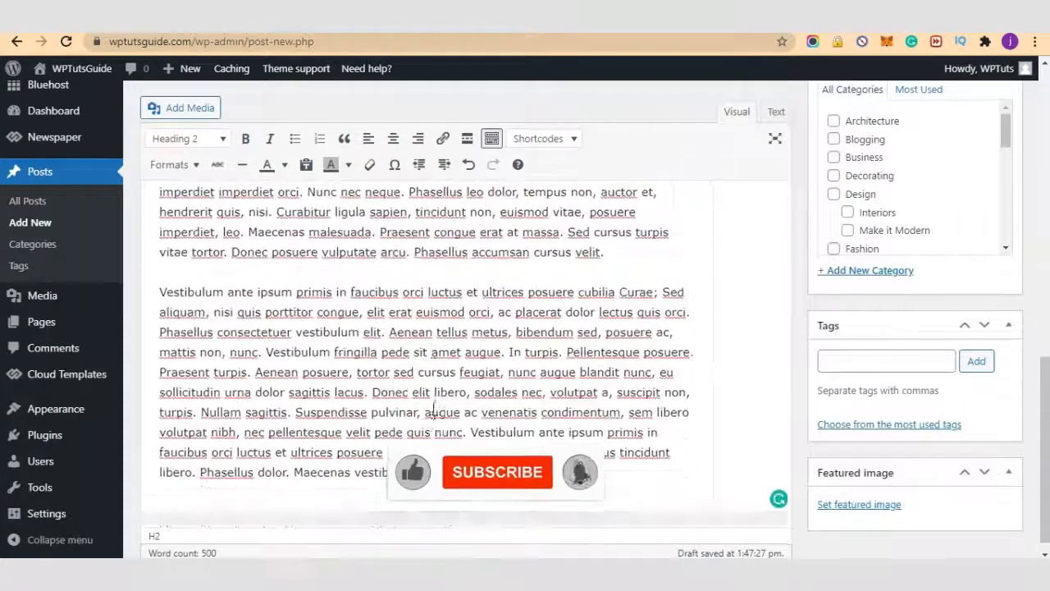
scroll(433, 414, up, 4)
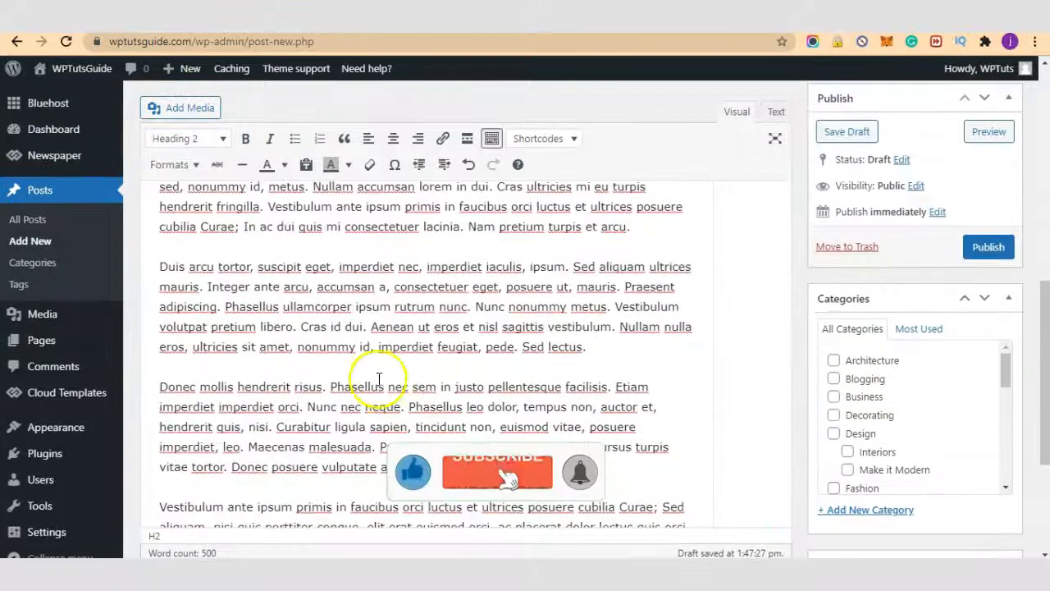
drag(330, 387, 150, 386)
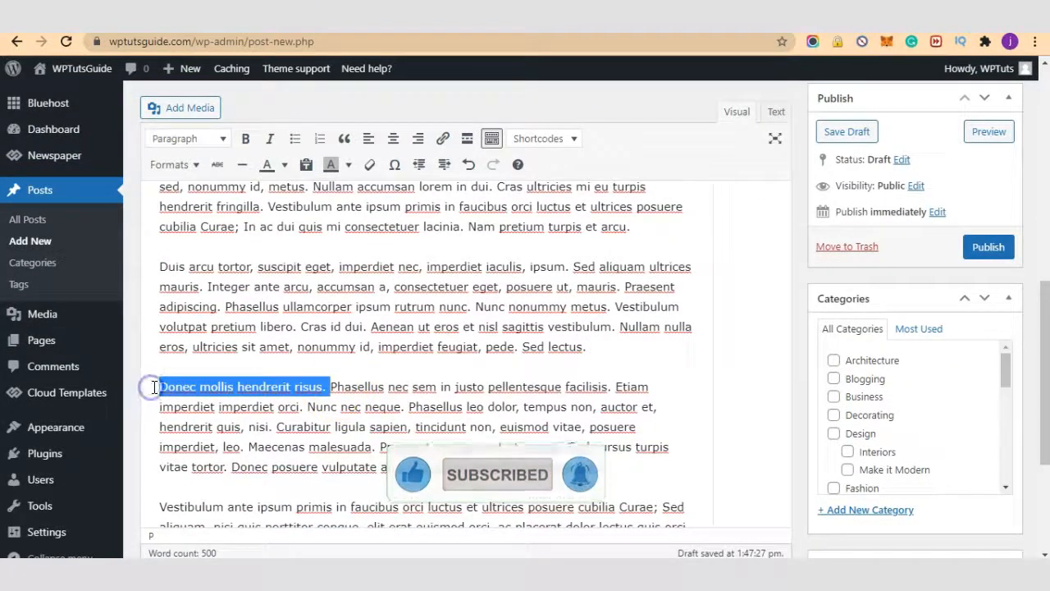
key(BackSpace)
click(598, 347)
key(Return)
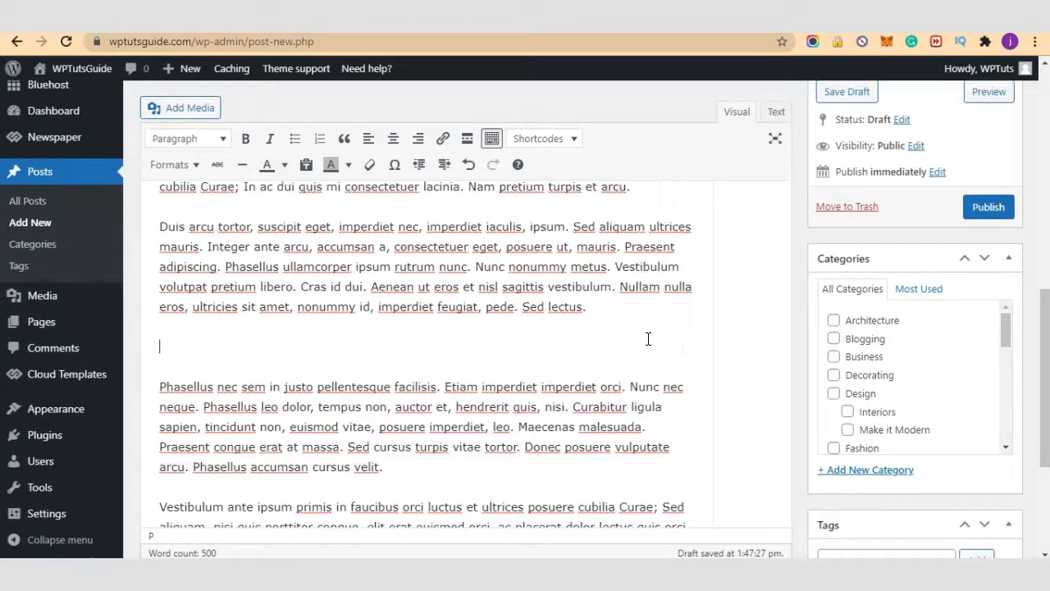
key(ctrl+v)
click(295, 361)
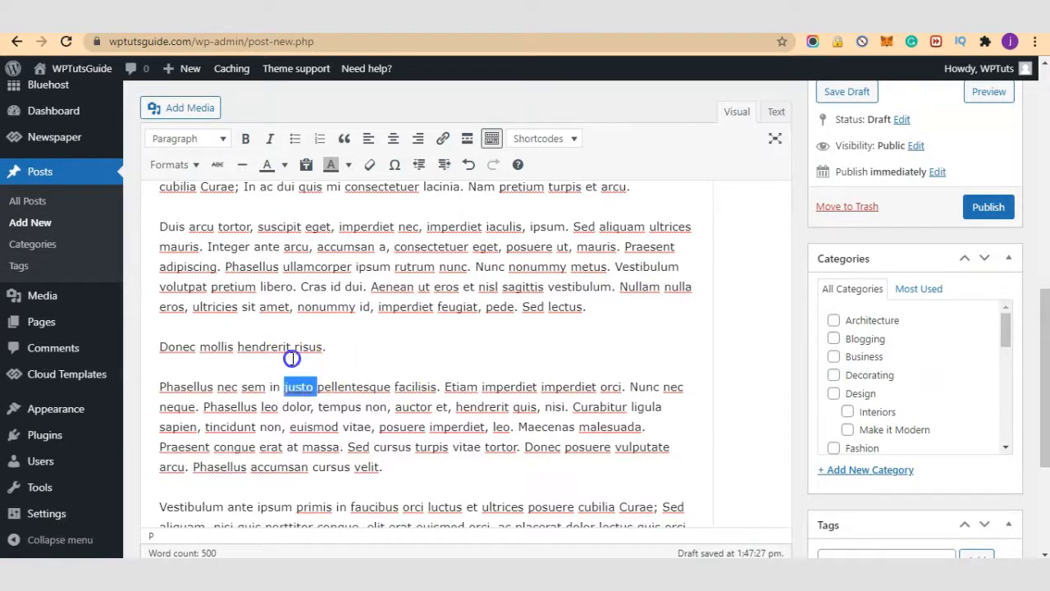
Format the separate line "Donec mollis hendrerit risus." as Heading 3.
click(292, 359)
triple_click(292, 351)
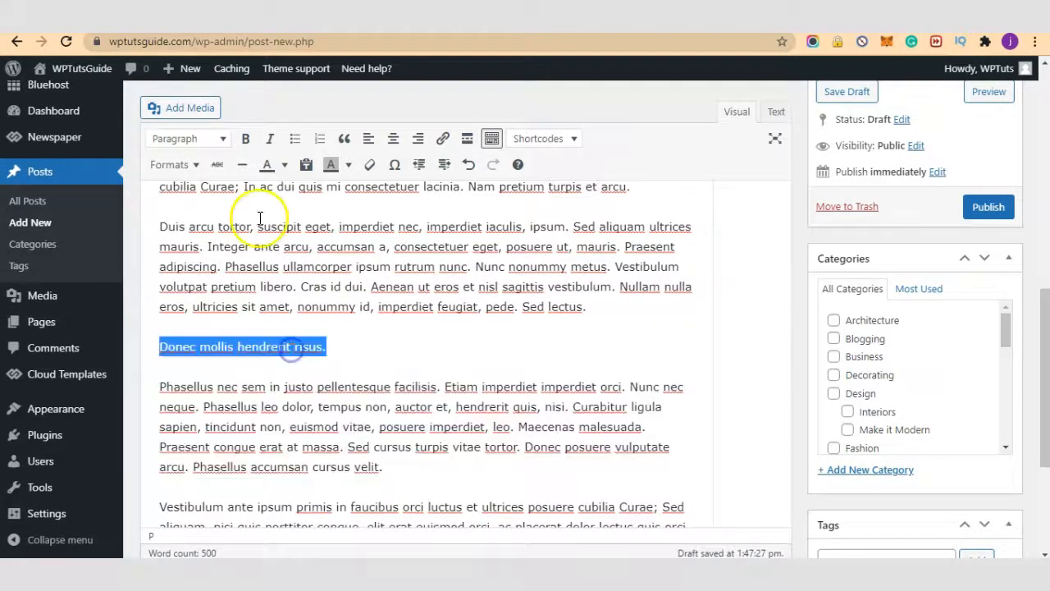
click(202, 139)
click(251, 256)
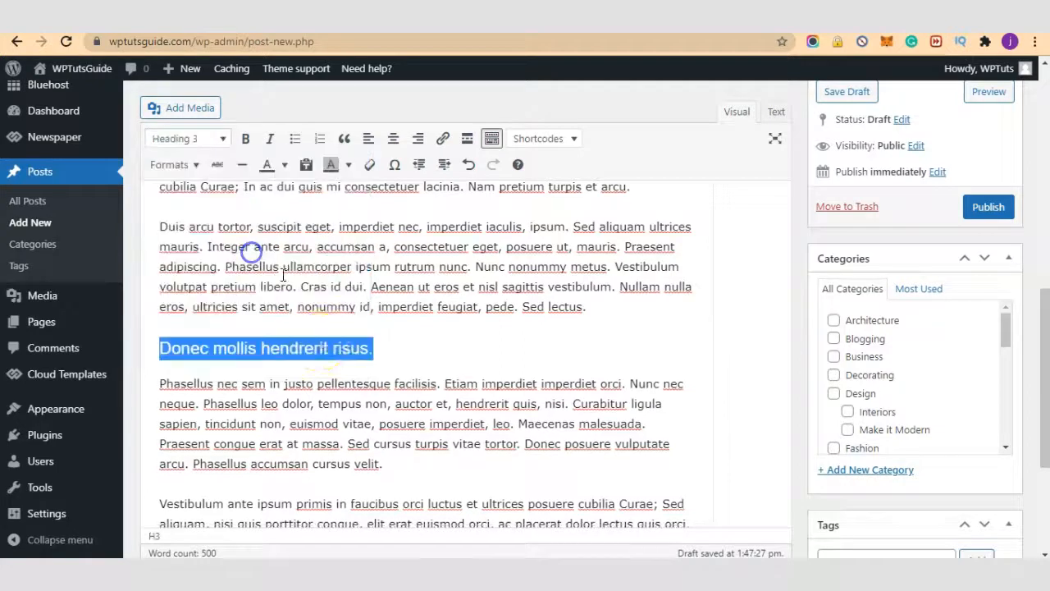
click(402, 337)
Move the words "Maecenas vestibulum mollis" from the end of the last paragraph onto their own line above that paragraph.
scroll(498, 348, down, 1)
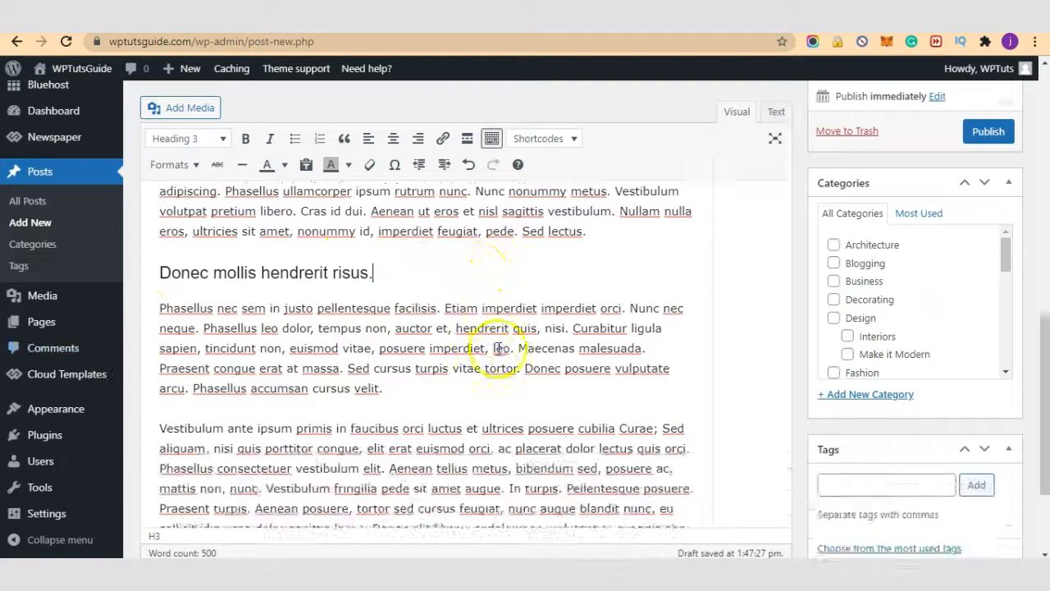
scroll(498, 348, down, 2)
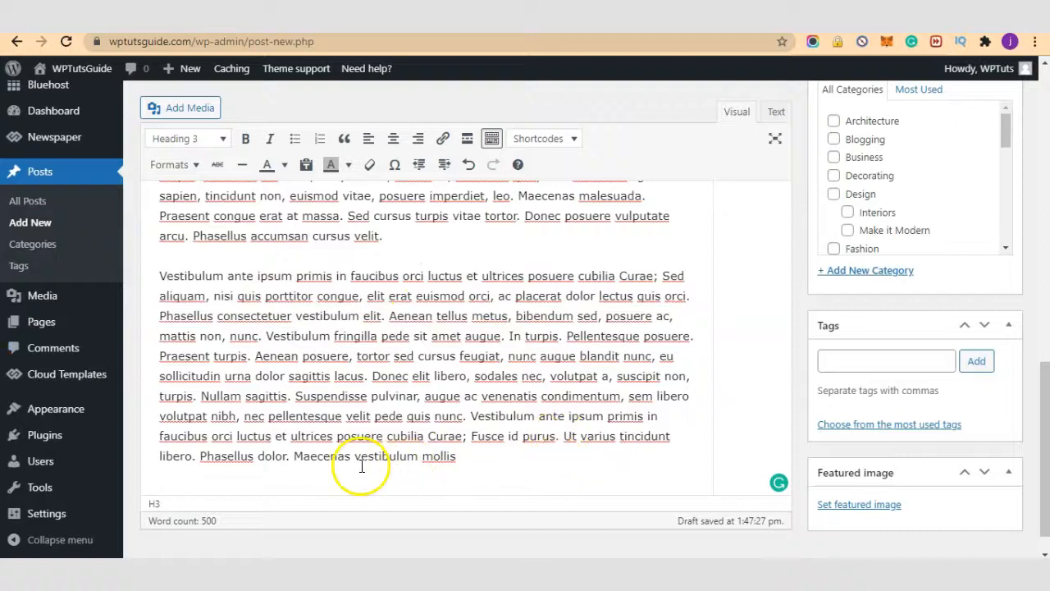
drag(293, 456, 527, 448)
key(ctrl+c)
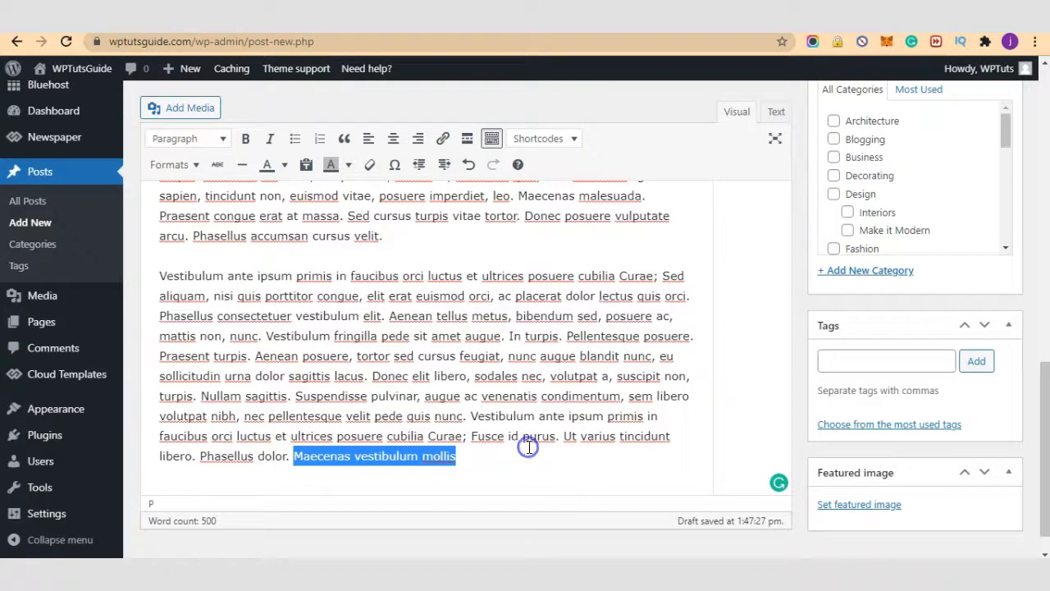
key(BackSpace)
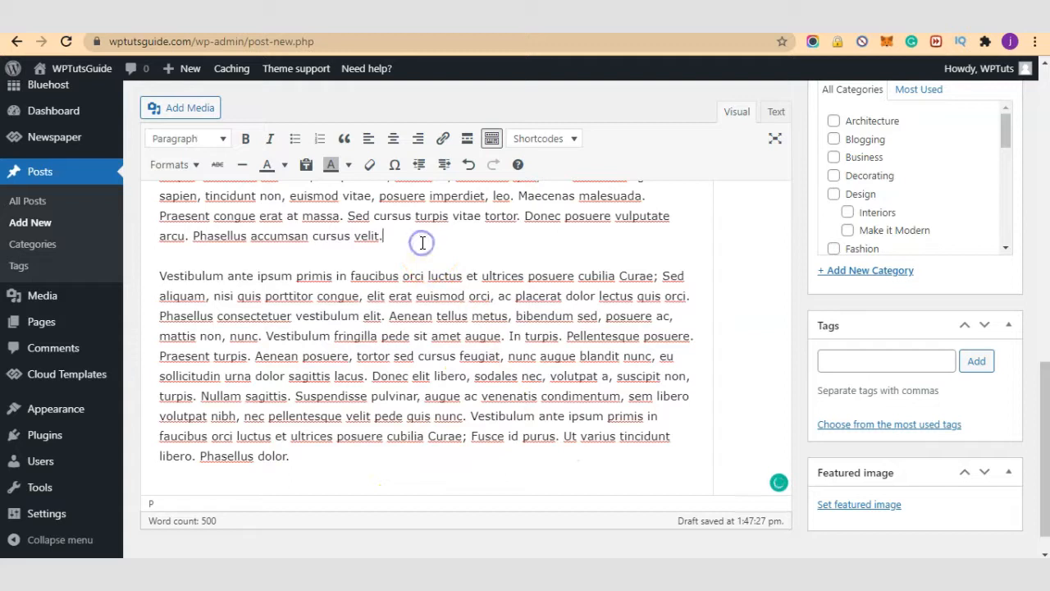
key(Return)
key(ctrl+v)
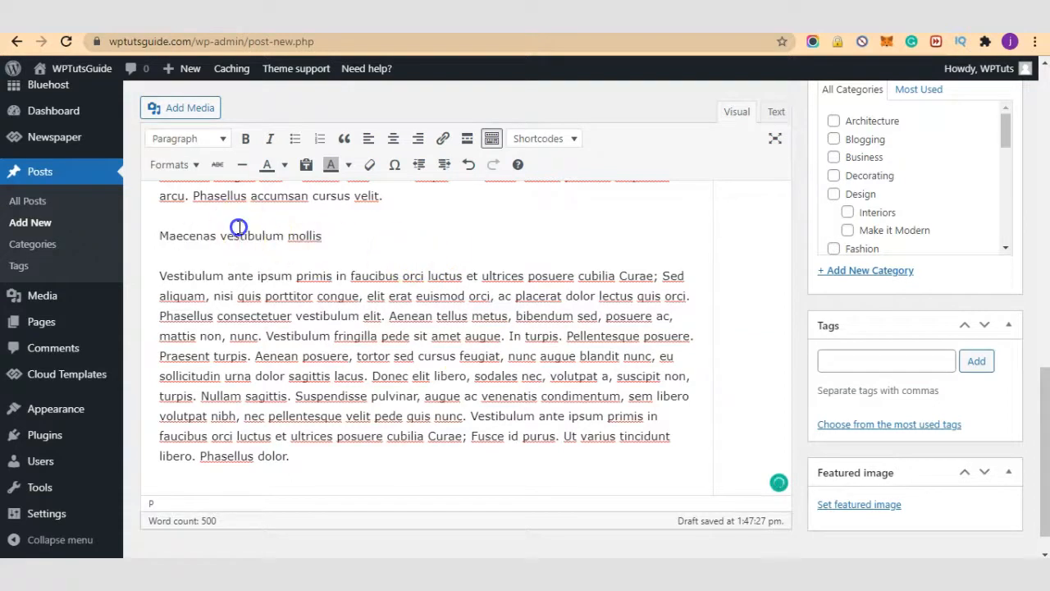
Format the separate line "Maecenas vestibulum mollis" as Heading 3.
triple_click(238, 227)
click(221, 141)
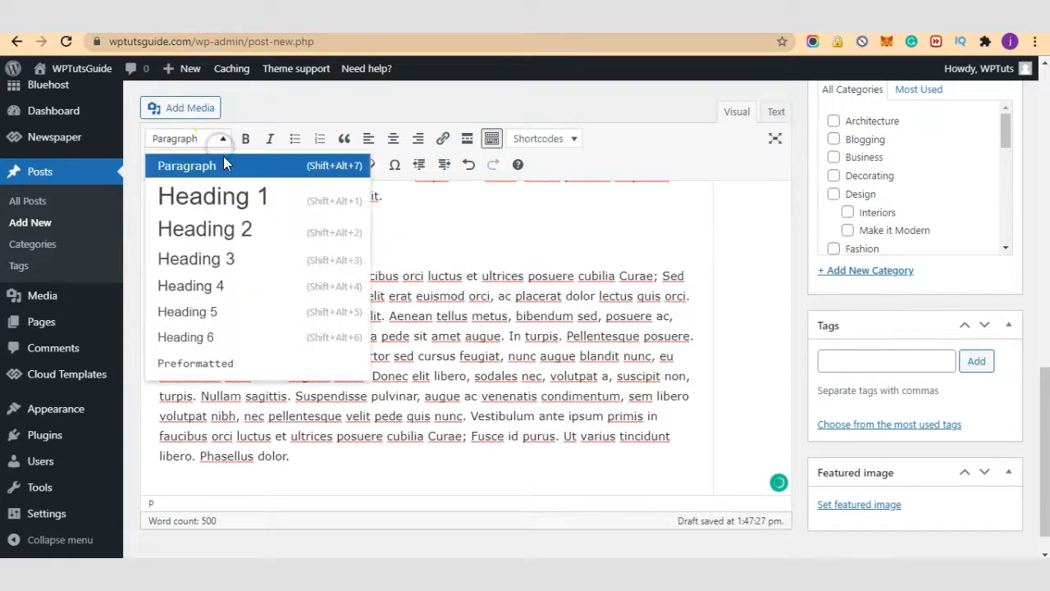
click(232, 263)
click(410, 353)
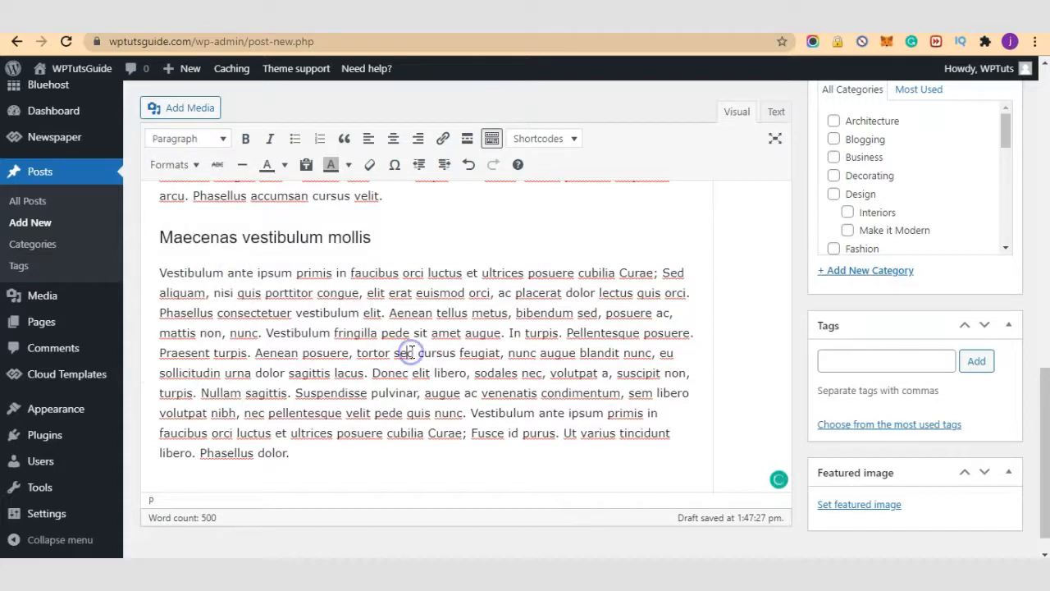
Assign the Anchor Post to the Blogging category and publish it.
scroll(364, 480, up, 1)
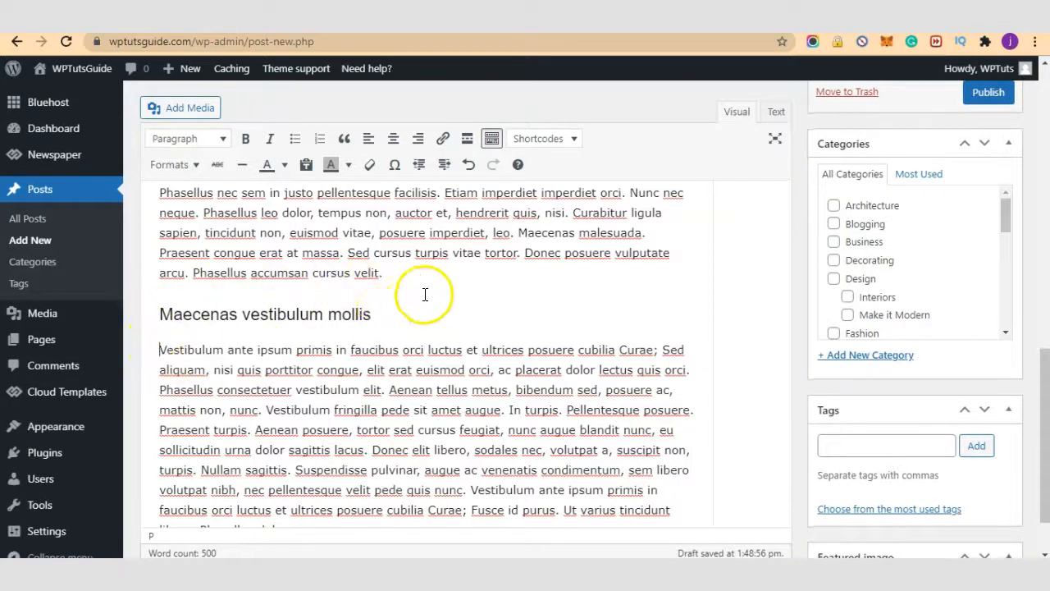
scroll(495, 330, up, 10)
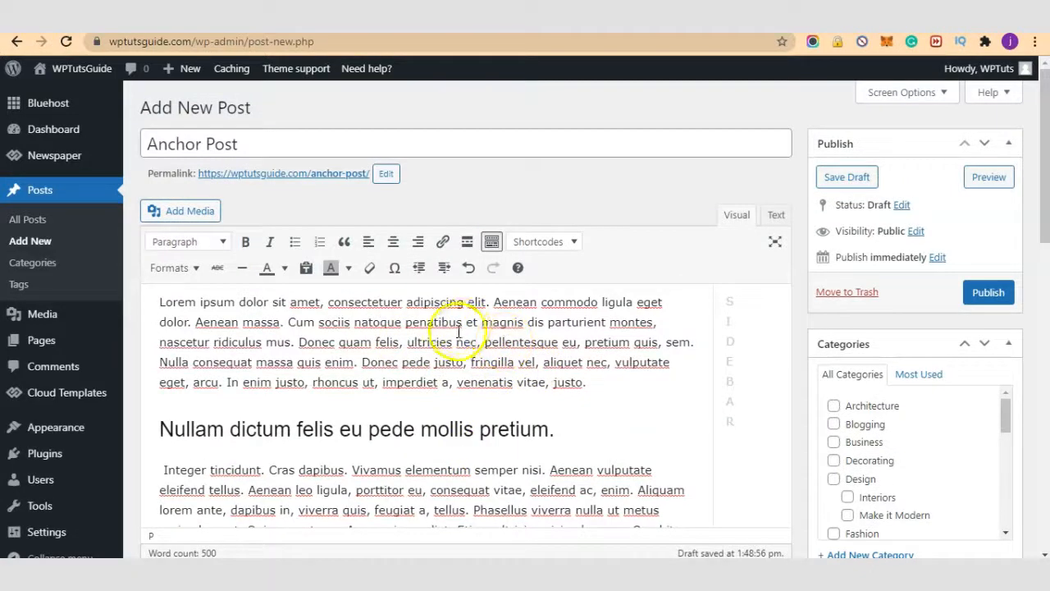
scroll(492, 336, down, 10)
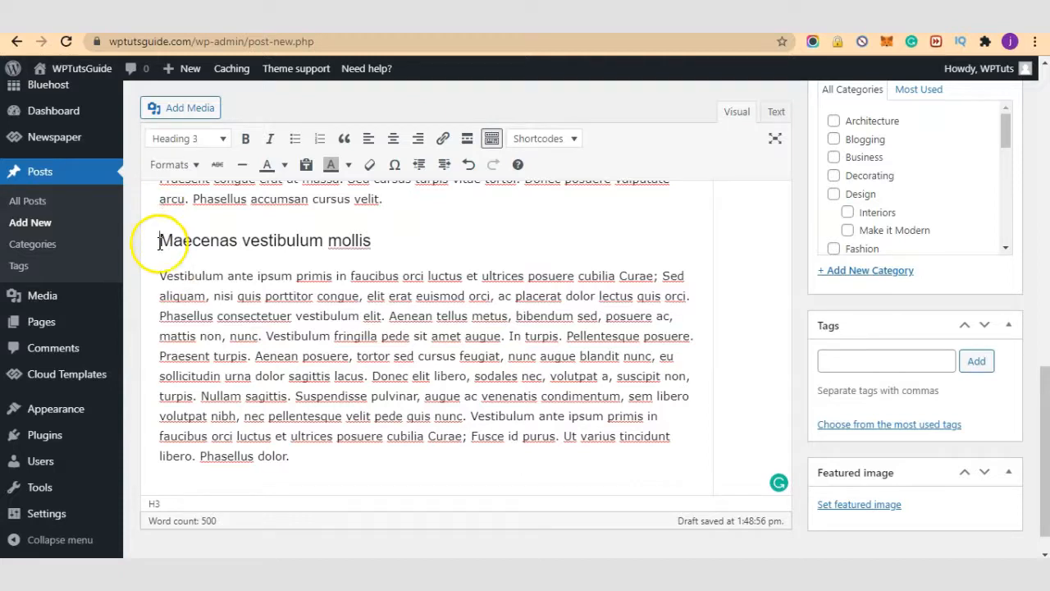
scroll(364, 317, up, 10)
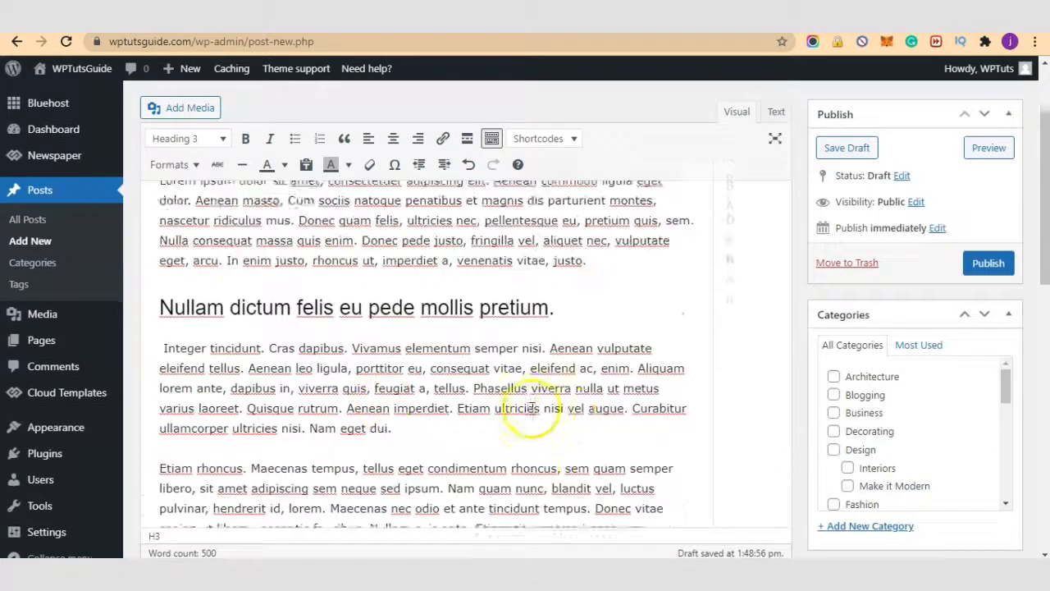
scroll(531, 410, up, 2)
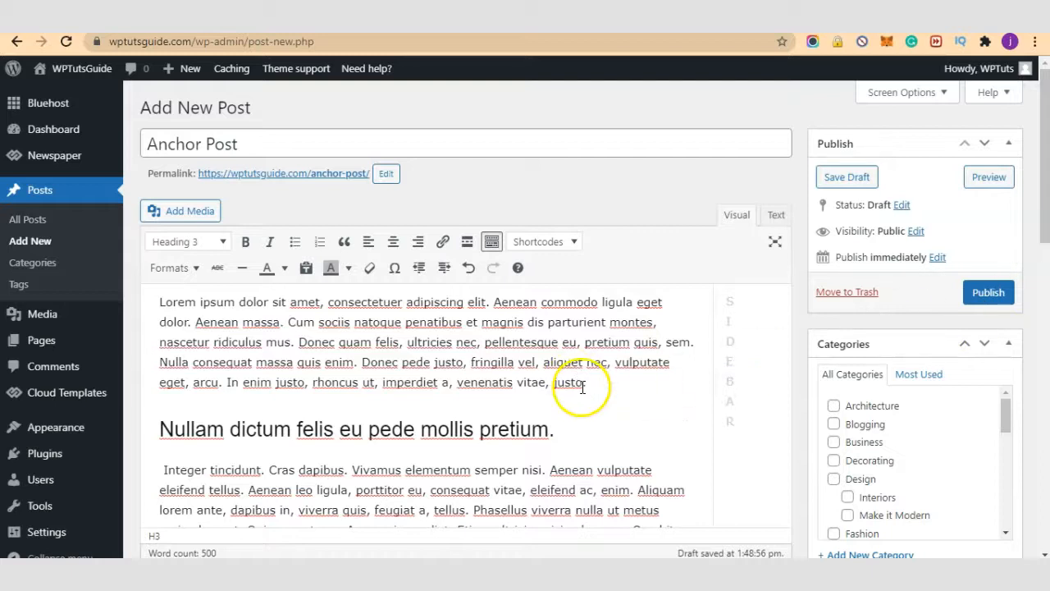
click(834, 425)
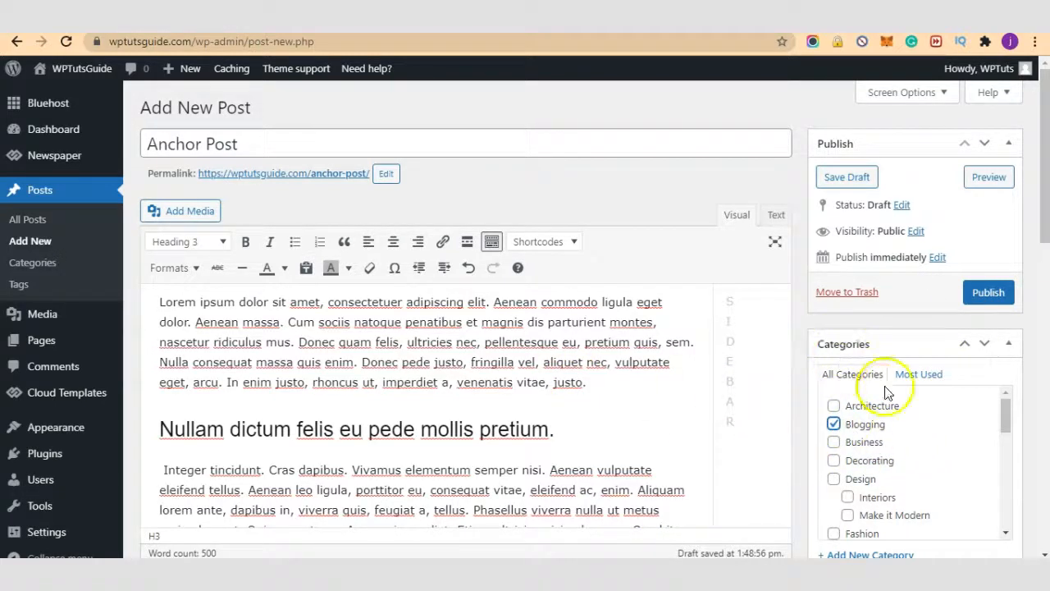
click(989, 292)
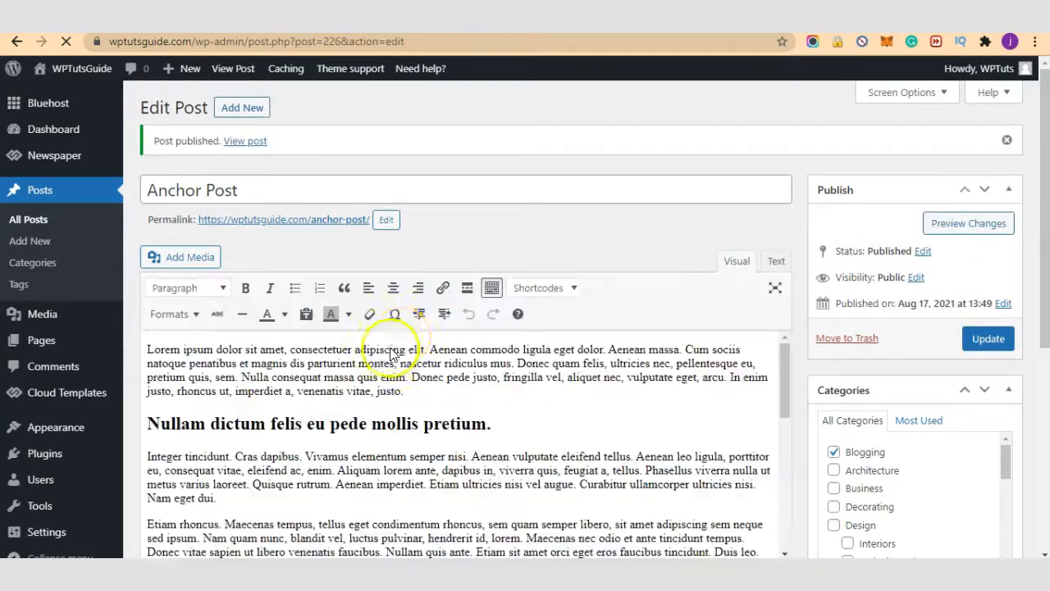
Show the post's HTML source and add a blank line above and below the "Maecenas vestibulum mollis" h3 heading.
scroll(614, 382, down, 5)
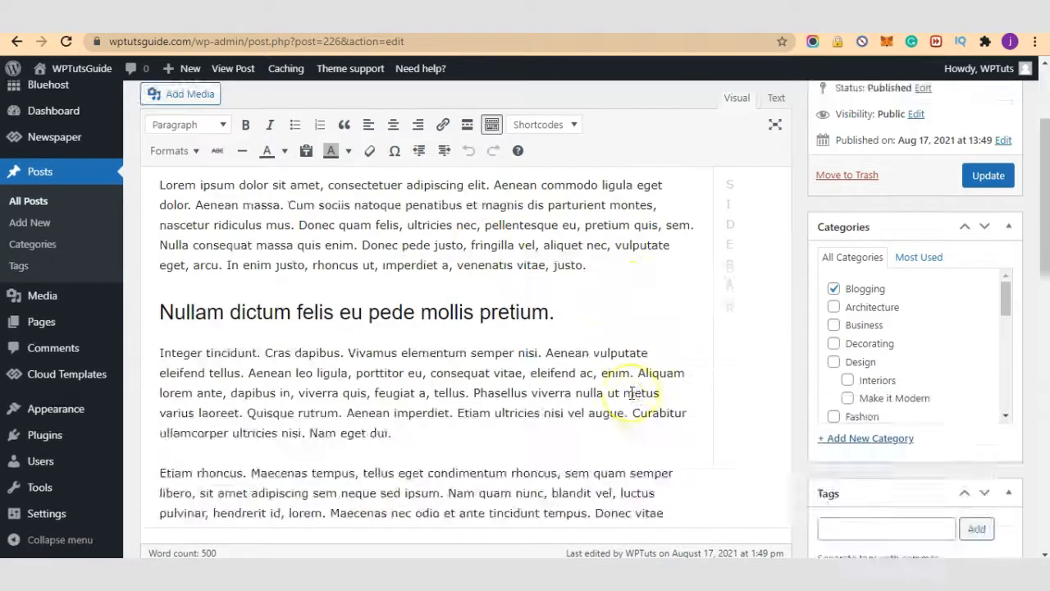
scroll(630, 392, down, 3)
scroll(630, 392, up, 4)
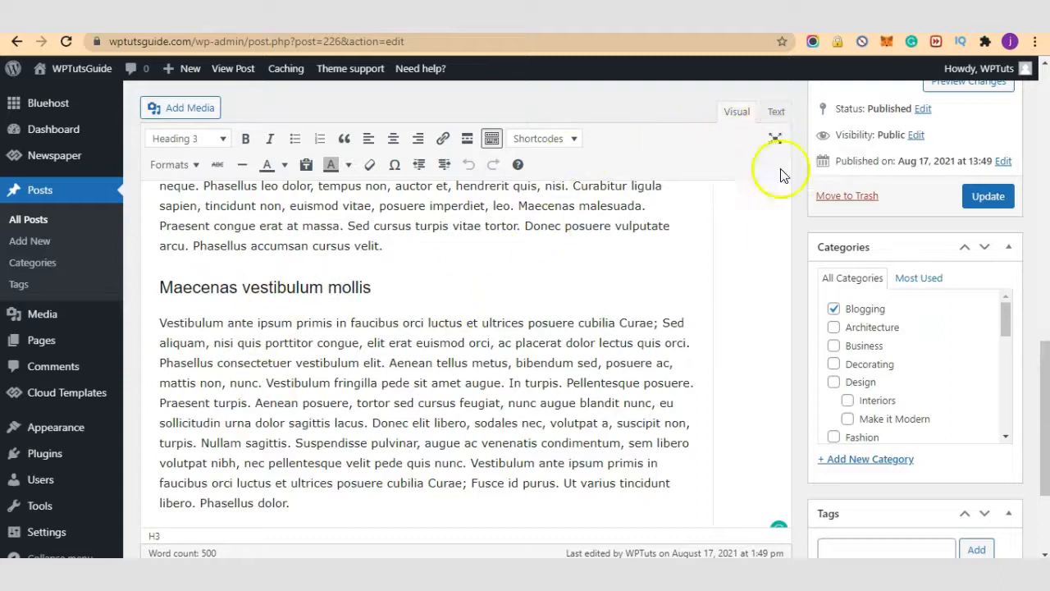
click(774, 115)
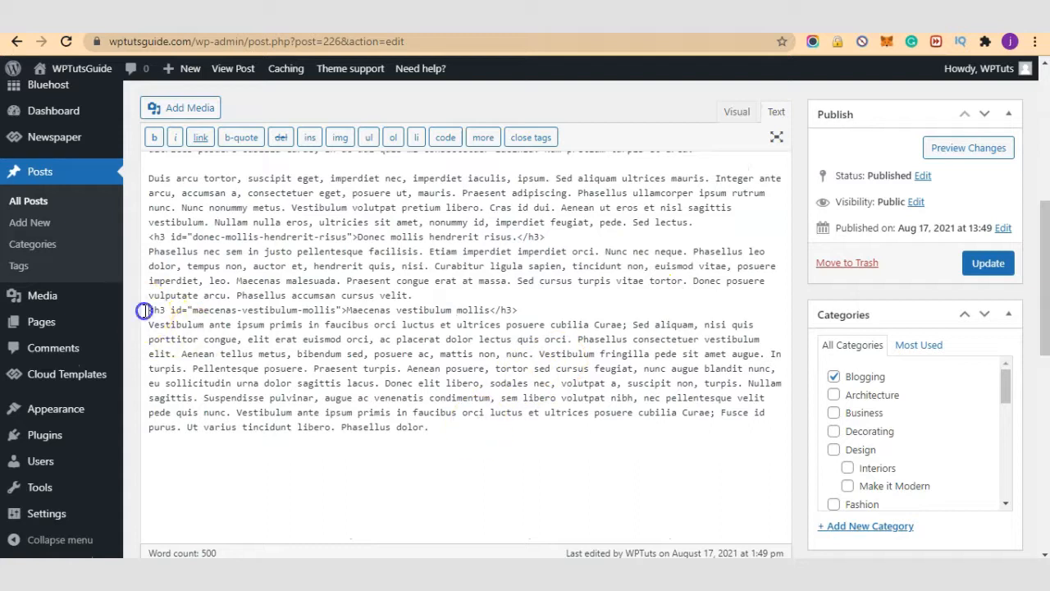
key(Return)
scroll(232, 352, up, 5)
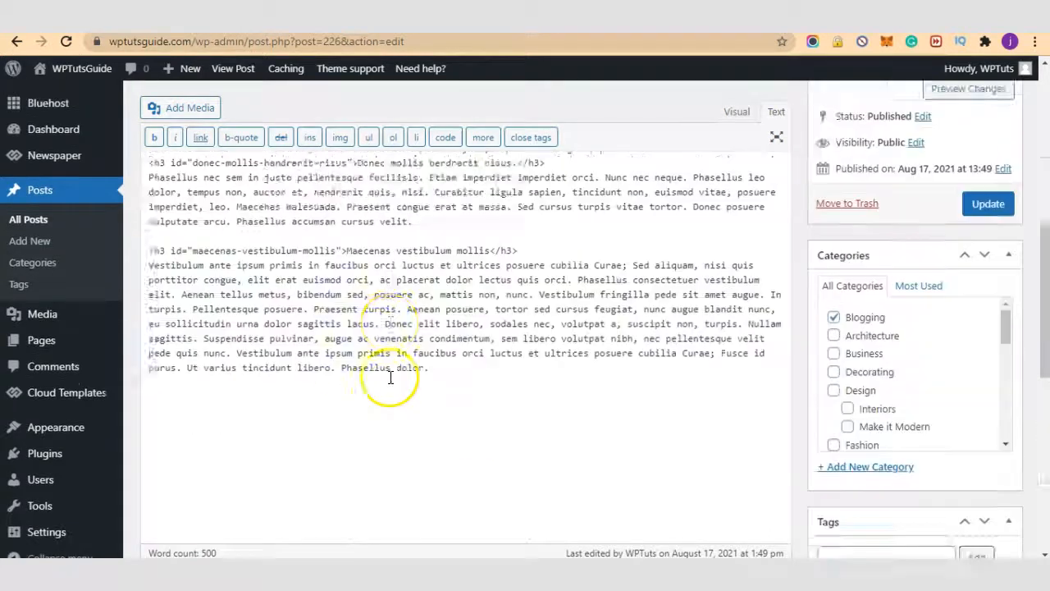
key(End)
key(Return)
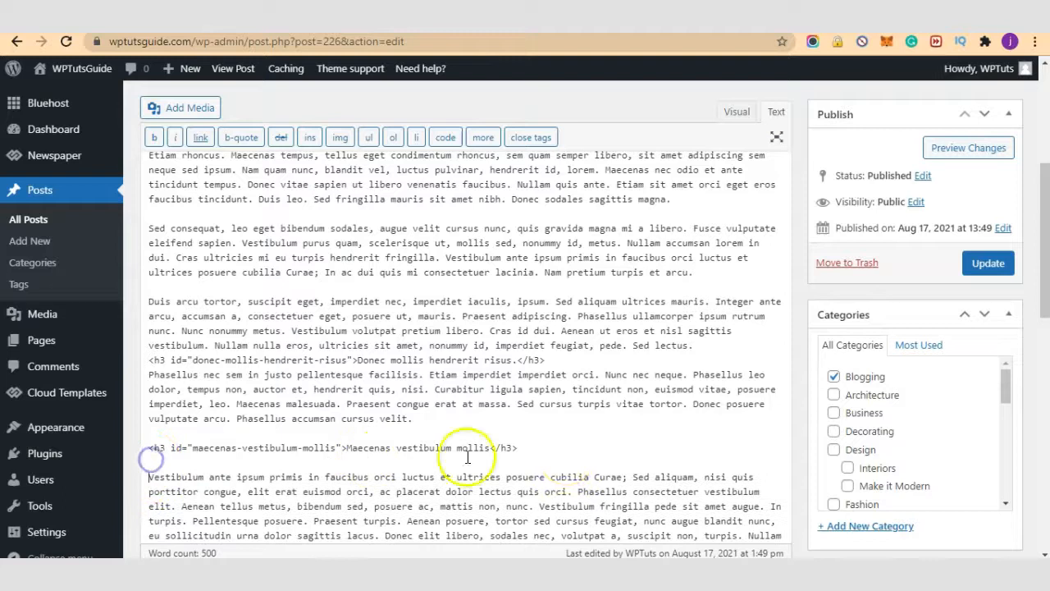
scroll(525, 451, down, 1)
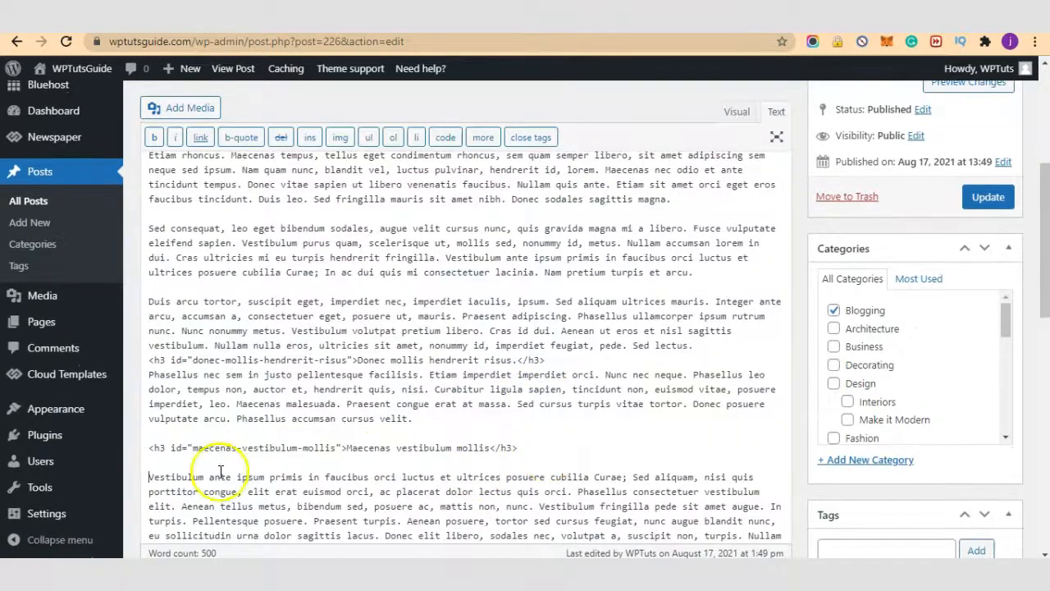
Copy the id value "maecenas-vestibulum-mollis" from the last h3 heading's tag.
drag(170, 447, 334, 443)
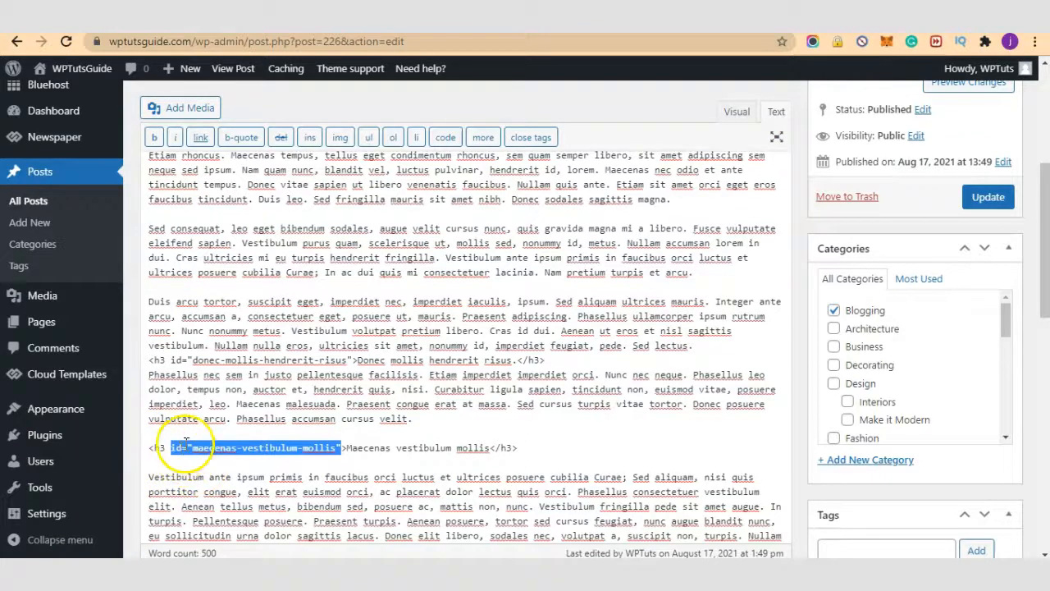
click(193, 447)
right_click(304, 451)
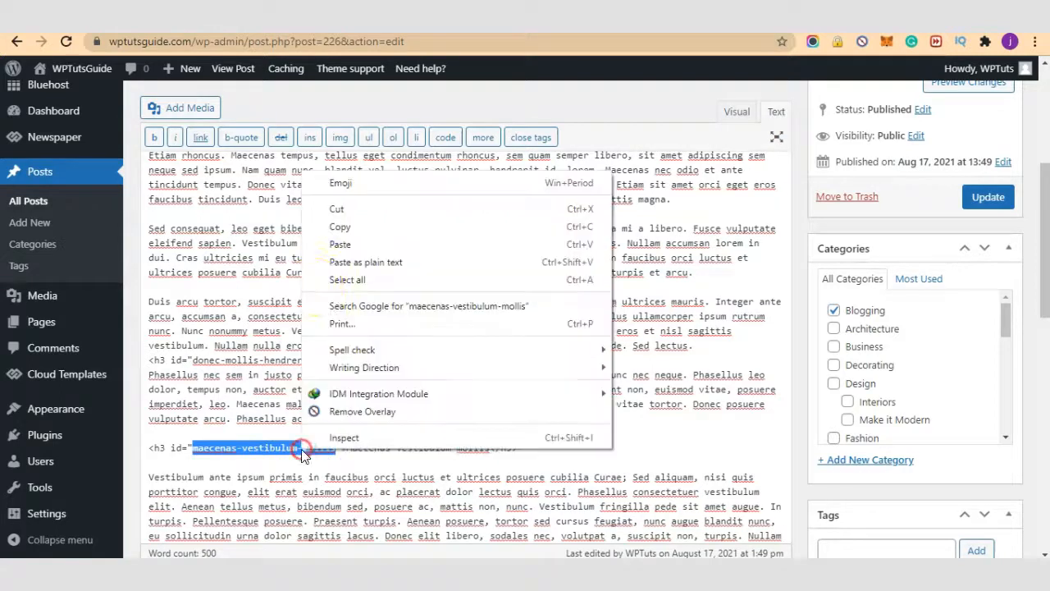
click(340, 229)
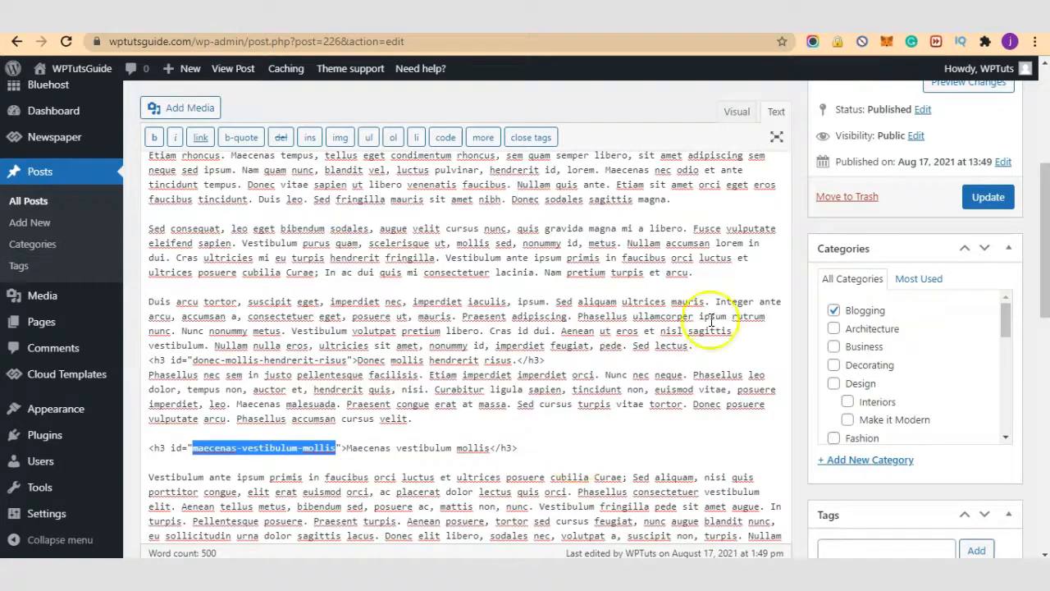
Switch the post back to the visual editor and locate "natoque" in the first paragraph and the "Maecenas vestibulum mollis" heading.
click(735, 115)
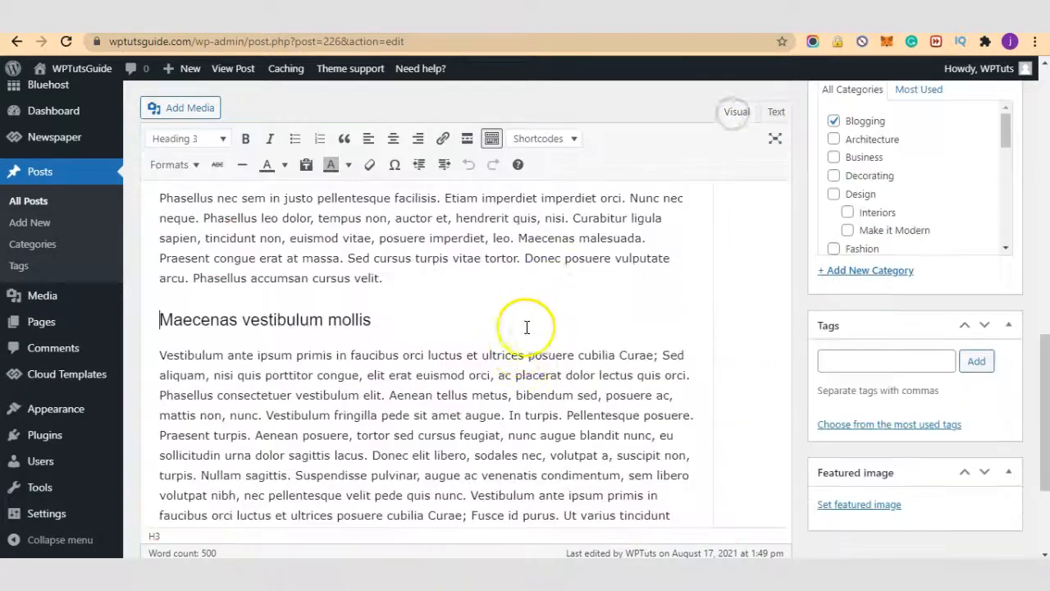
scroll(480, 365, up, 3)
scroll(482, 366, up, 5)
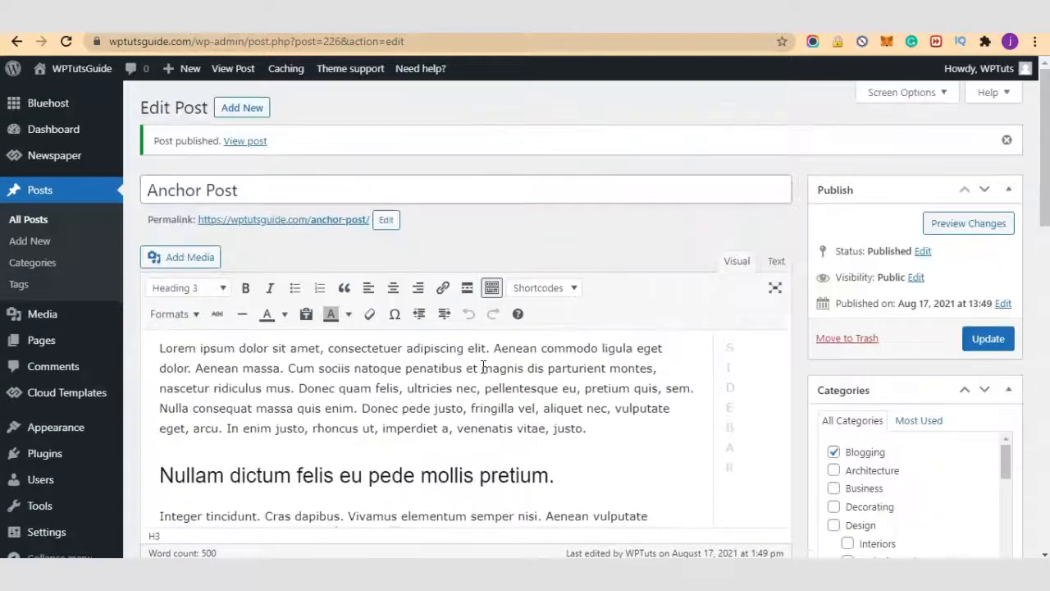
scroll(356, 414, down, 1)
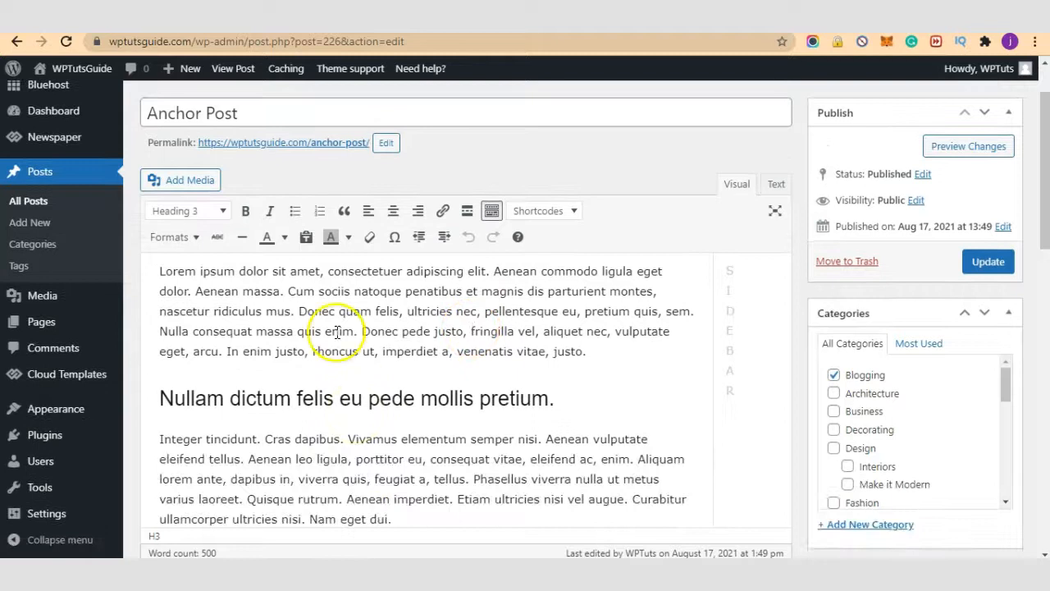
drag(354, 292, 379, 293)
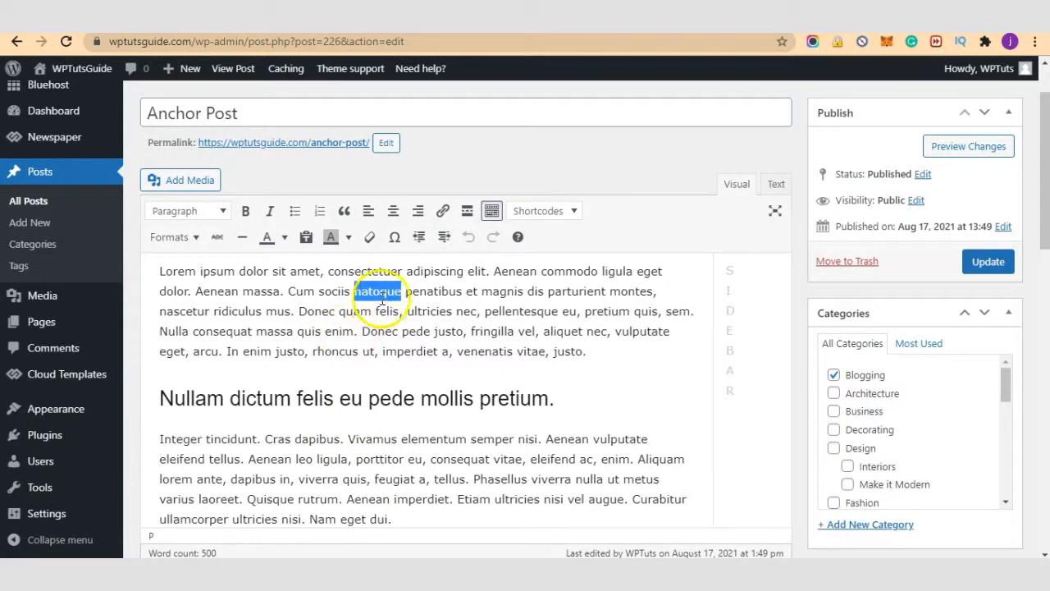
scroll(596, 381, down, 5)
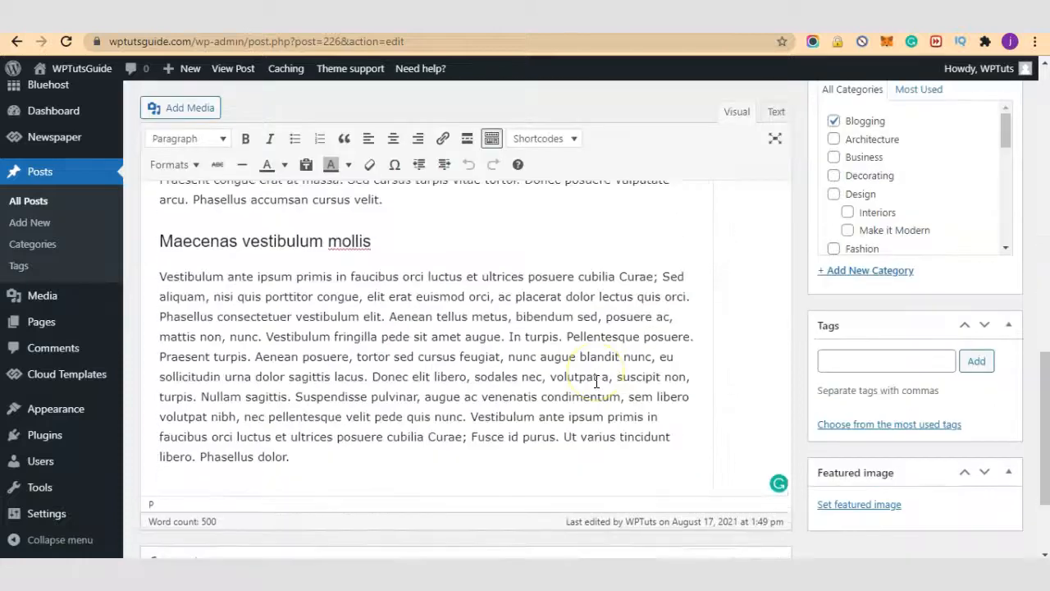
click(161, 331)
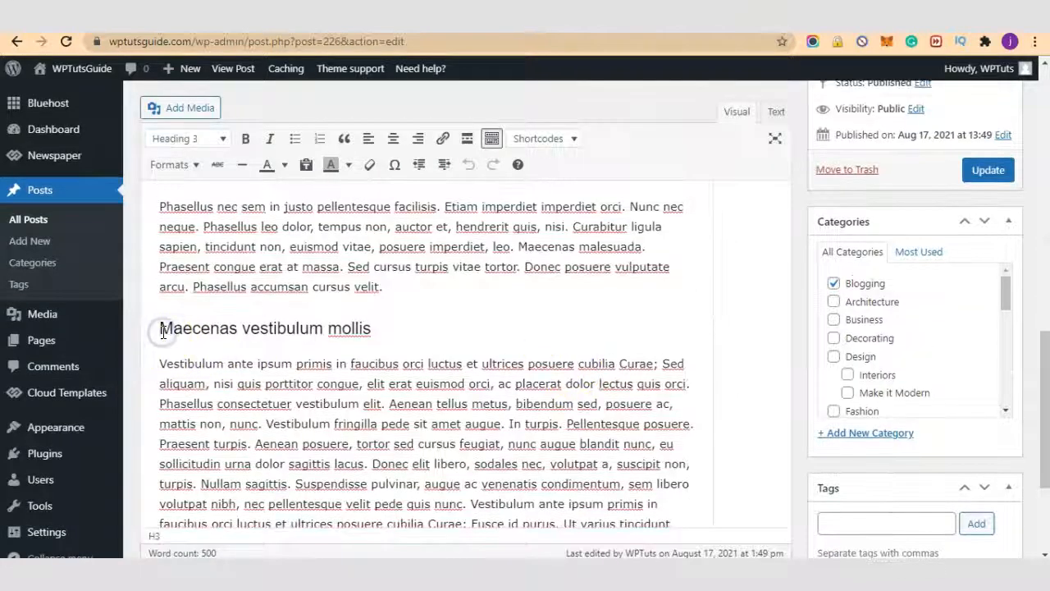
scroll(468, 347, up, 10)
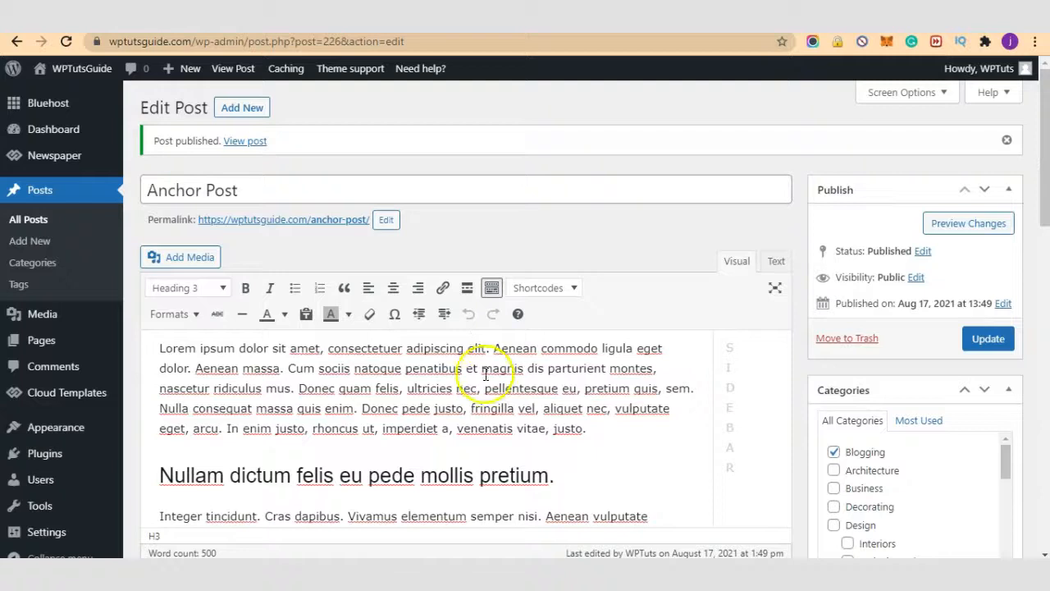
click(424, 410)
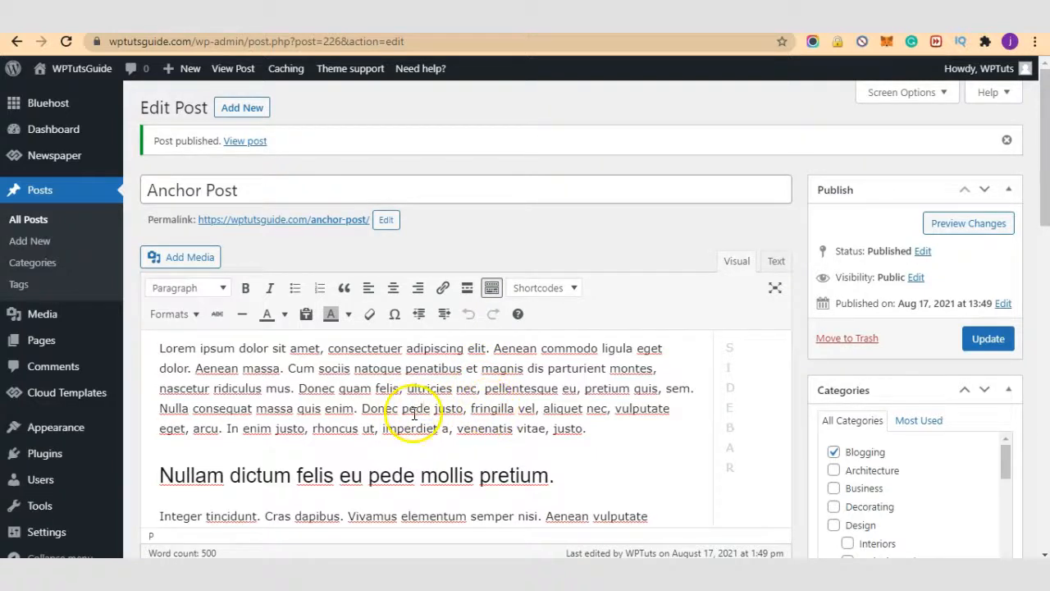
Link the word "natoque" in the first paragraph to the anchor #maecenas-vestibulum-mollis.
drag(353, 368, 404, 368)
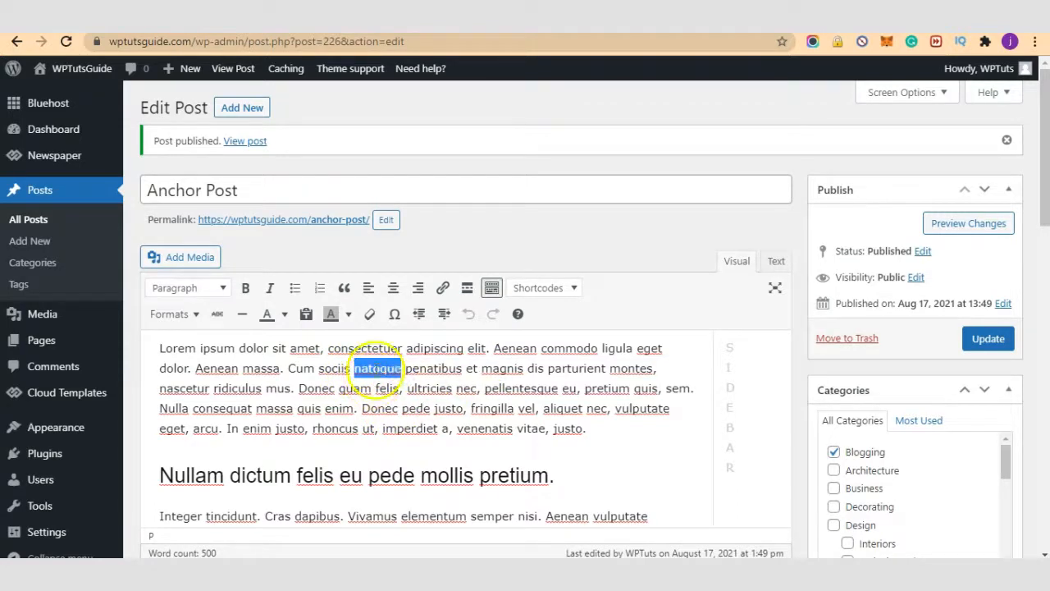
click(443, 287)
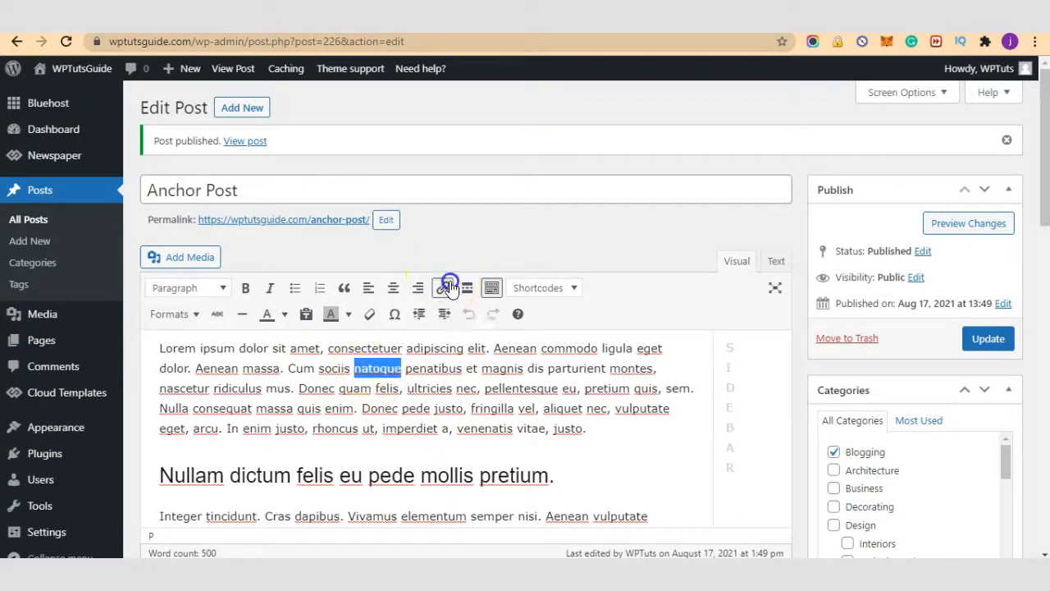
key(ctrl+v)
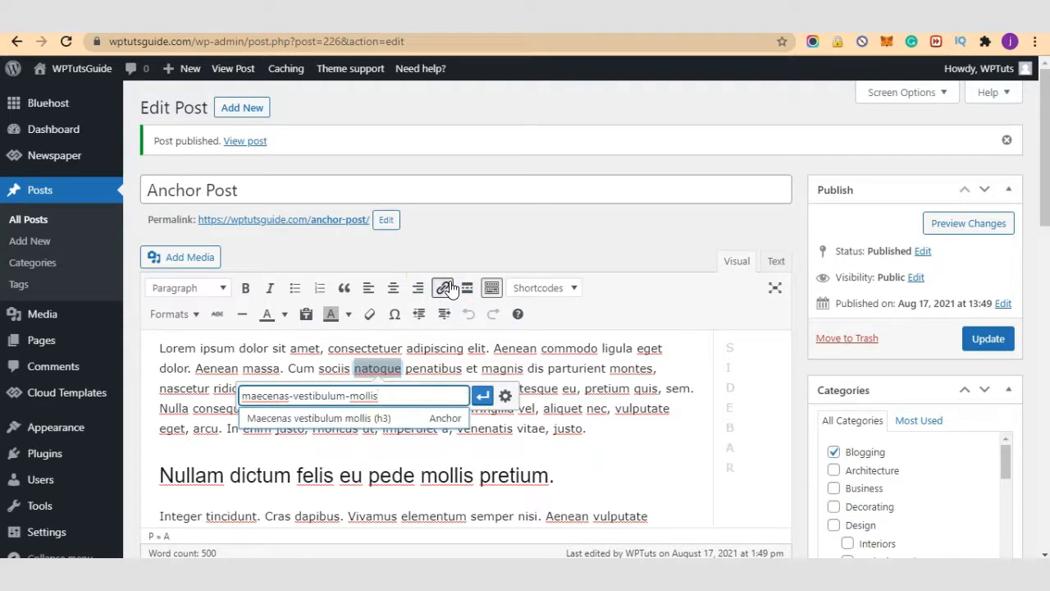
click(280, 422)
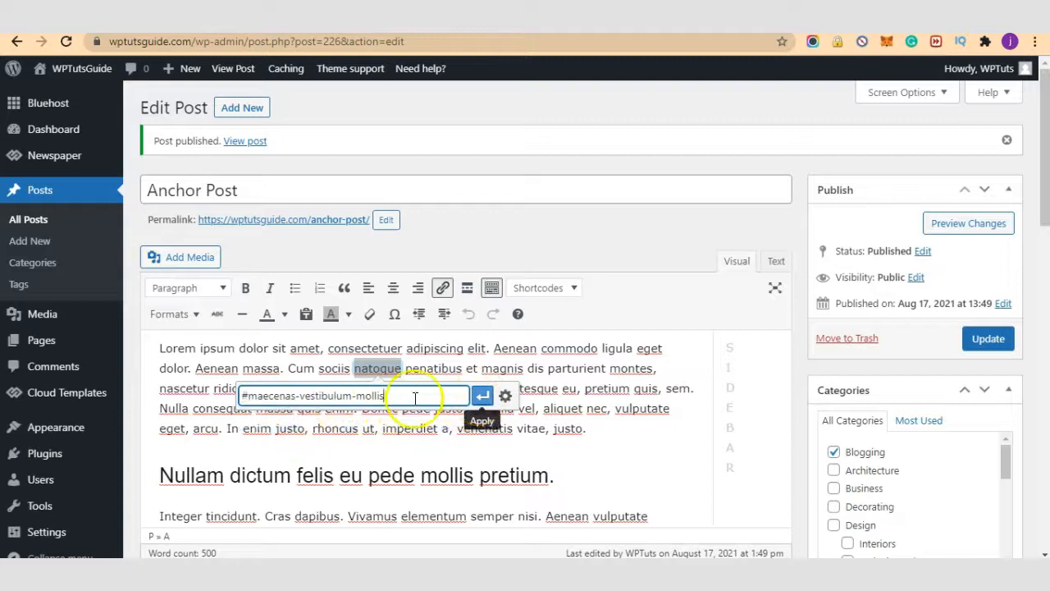
click(482, 395)
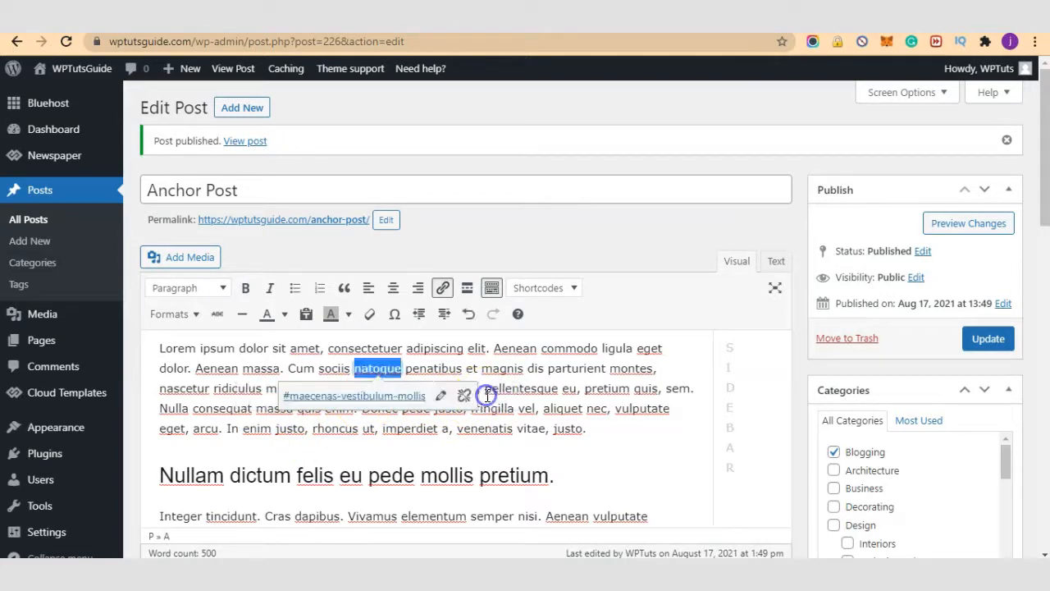
click(614, 380)
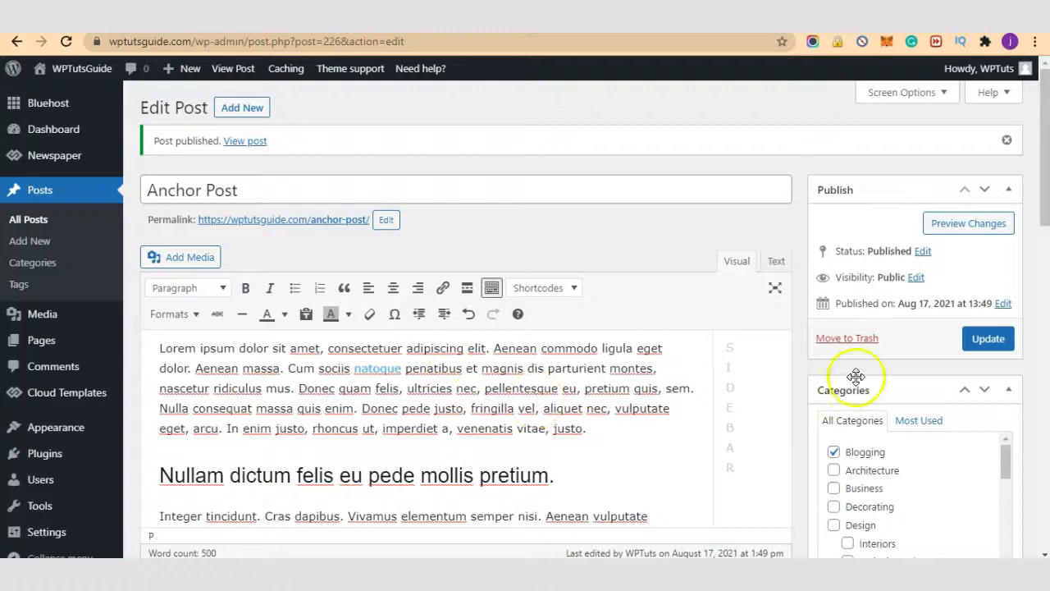
Update the Anchor Post and open its published page in a new tab.
scroll(663, 387, down, 1)
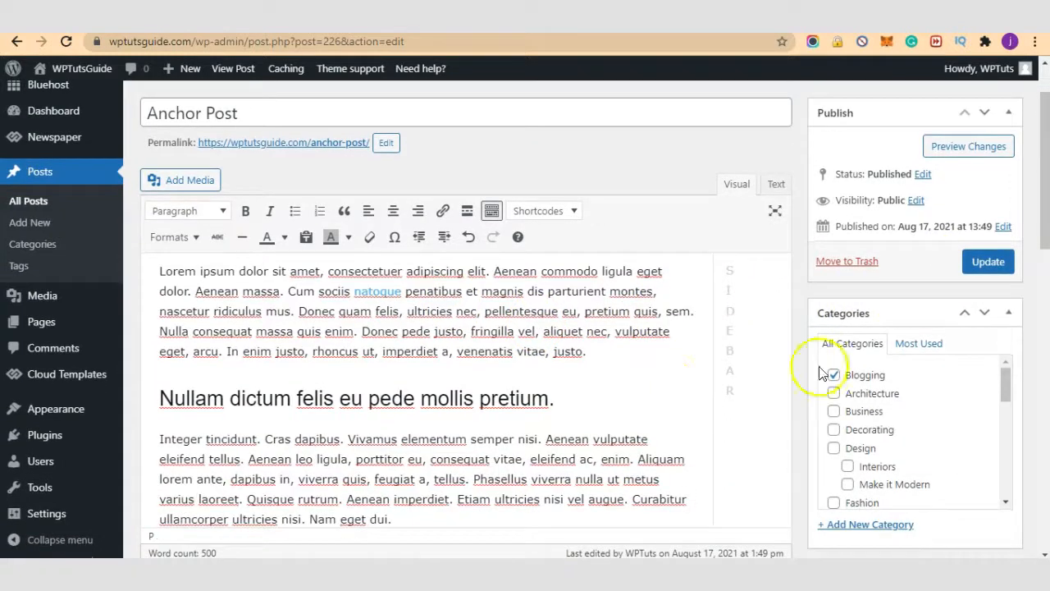
click(990, 273)
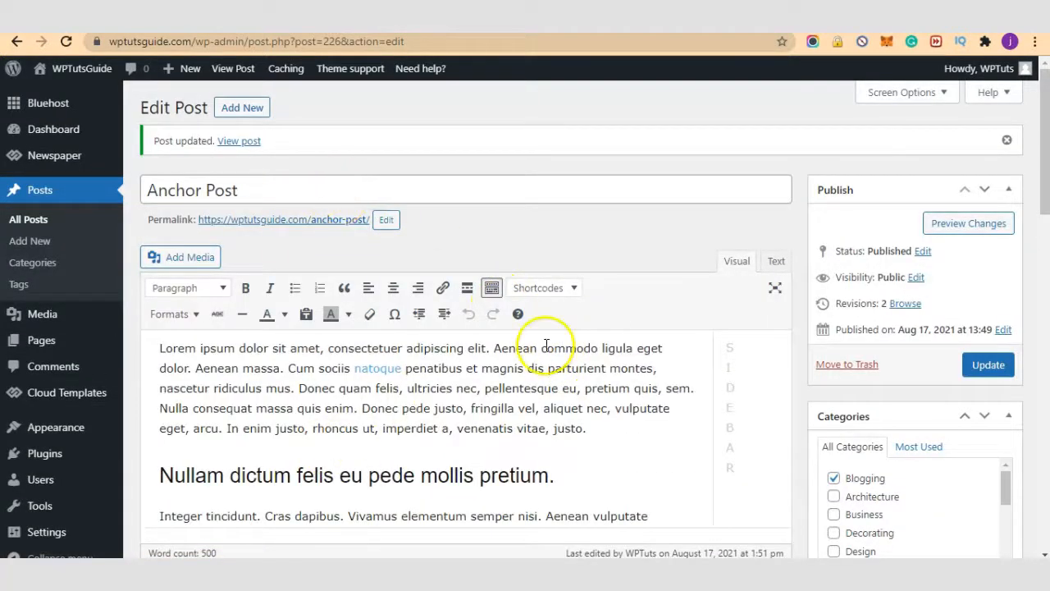
right_click(239, 143)
click(299, 157)
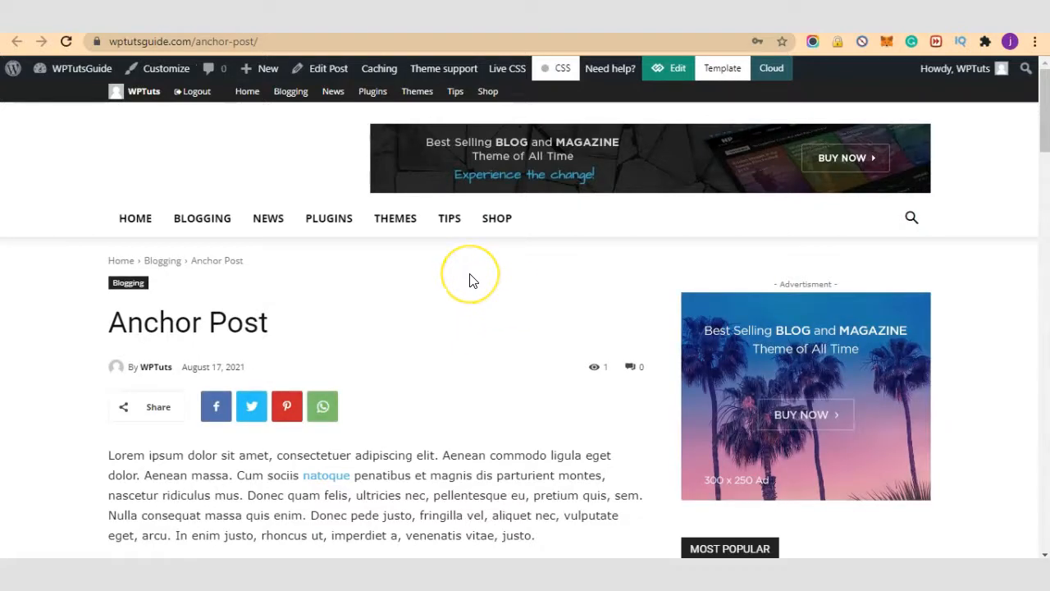
Examine the published post from the "natoque" link in the introduction down to the "Maecenas vestibulum mollis" section.
scroll(472, 281, down, 1)
scroll(471, 279, down, 15)
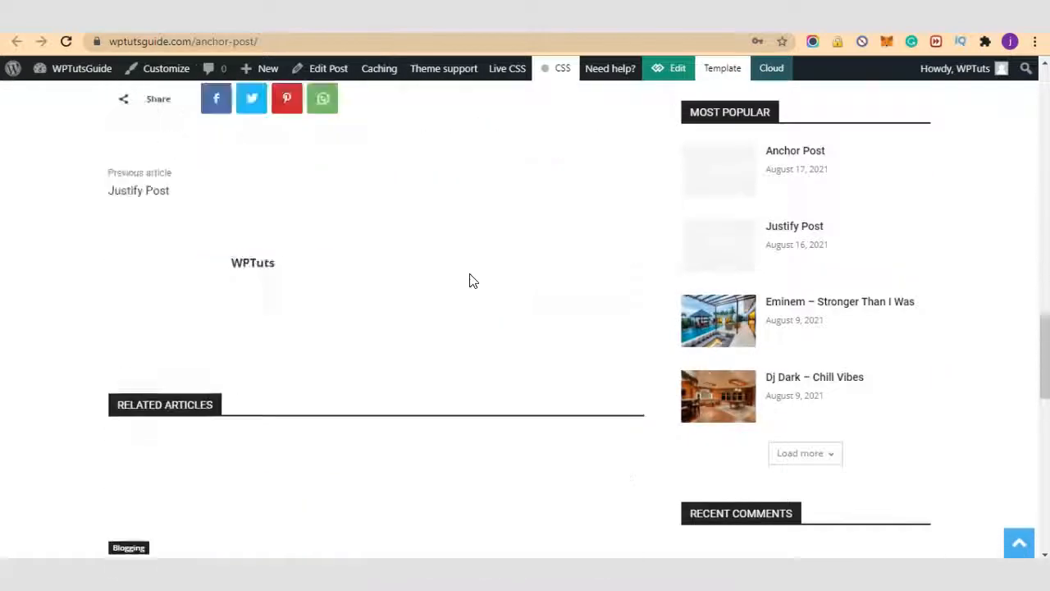
scroll(469, 276, up, 5)
scroll(470, 281, up, 12)
click(468, 286)
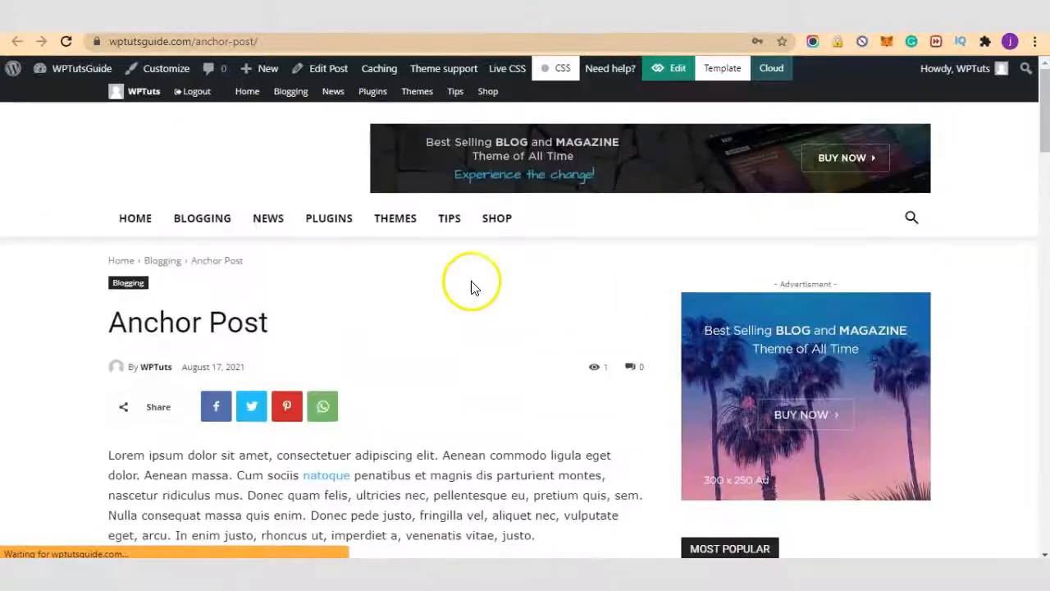
scroll(511, 303, down, 2)
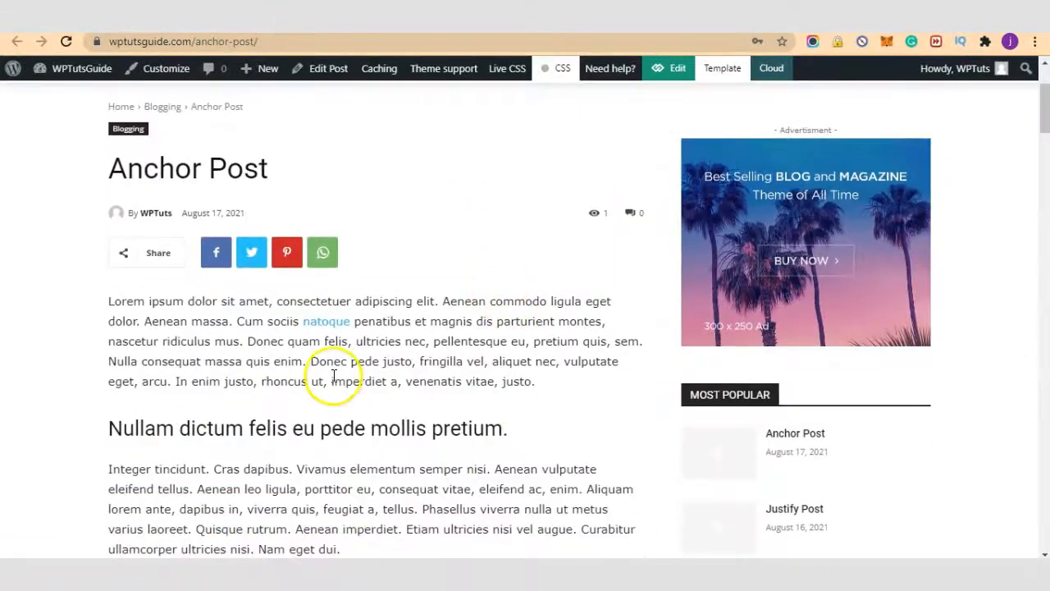
scroll(483, 319, down, 3)
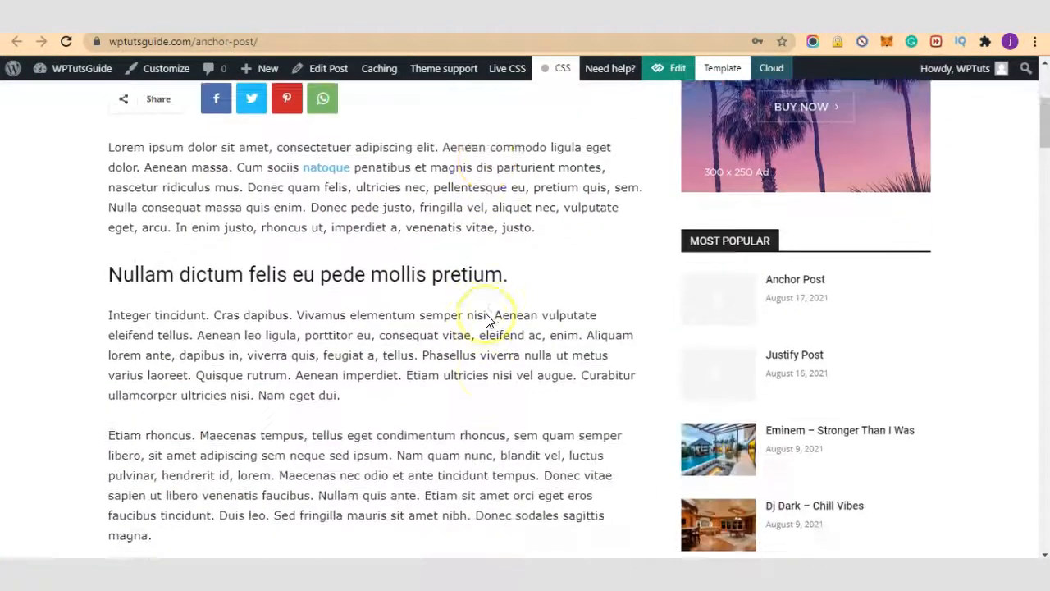
scroll(490, 321, down, 1)
scroll(490, 321, up, 1)
scroll(490, 321, down, 13)
scroll(490, 320, up, 6)
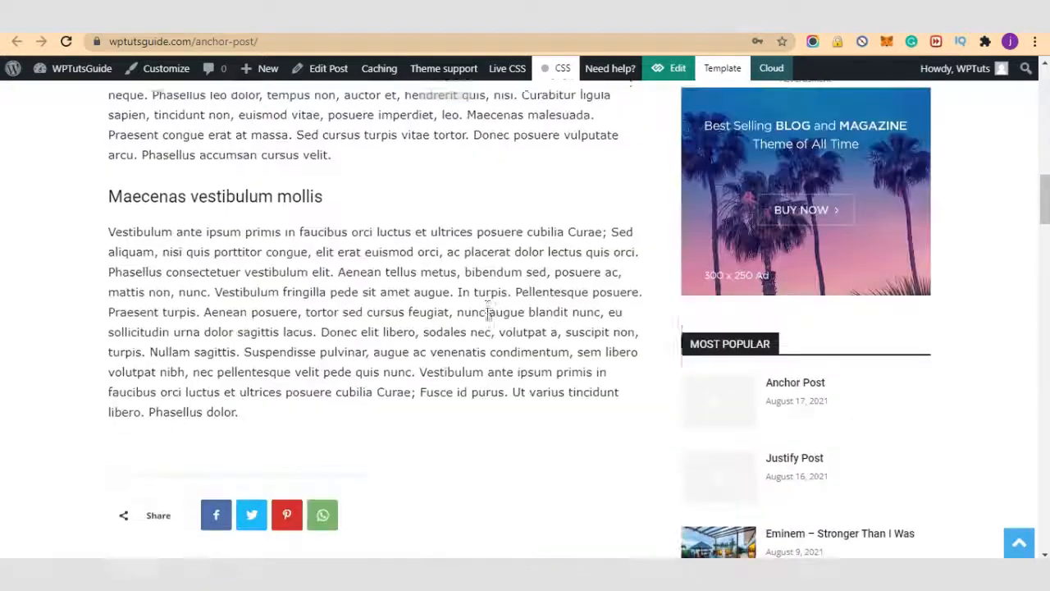
Test the "natoque" anchor link three times on the published page, returning to the introduction after each jump.
scroll(345, 316, up, 10)
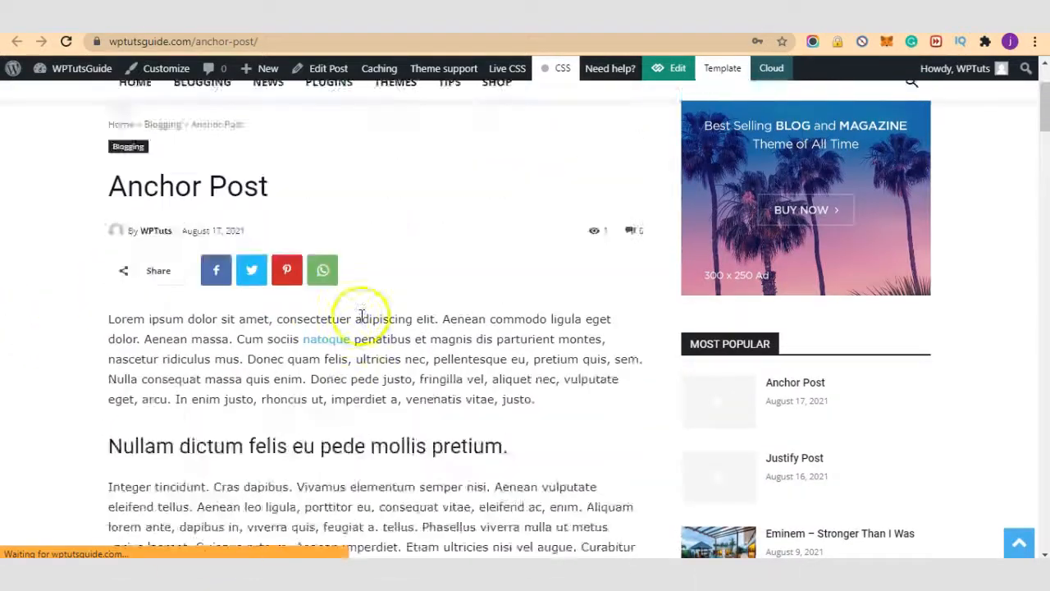
scroll(449, 316, down, 2)
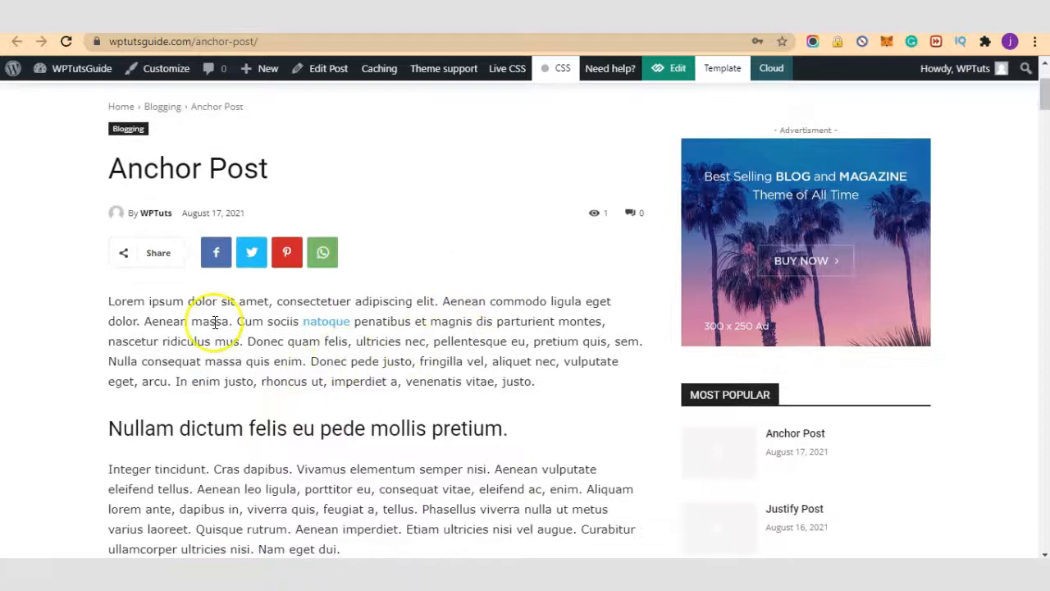
click(329, 329)
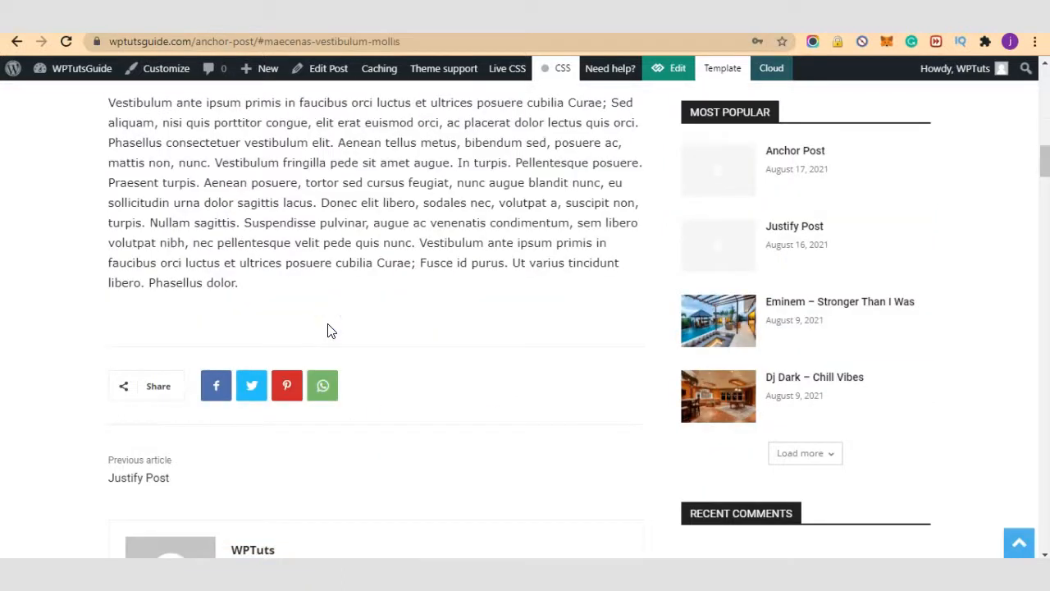
scroll(391, 341, up, 2)
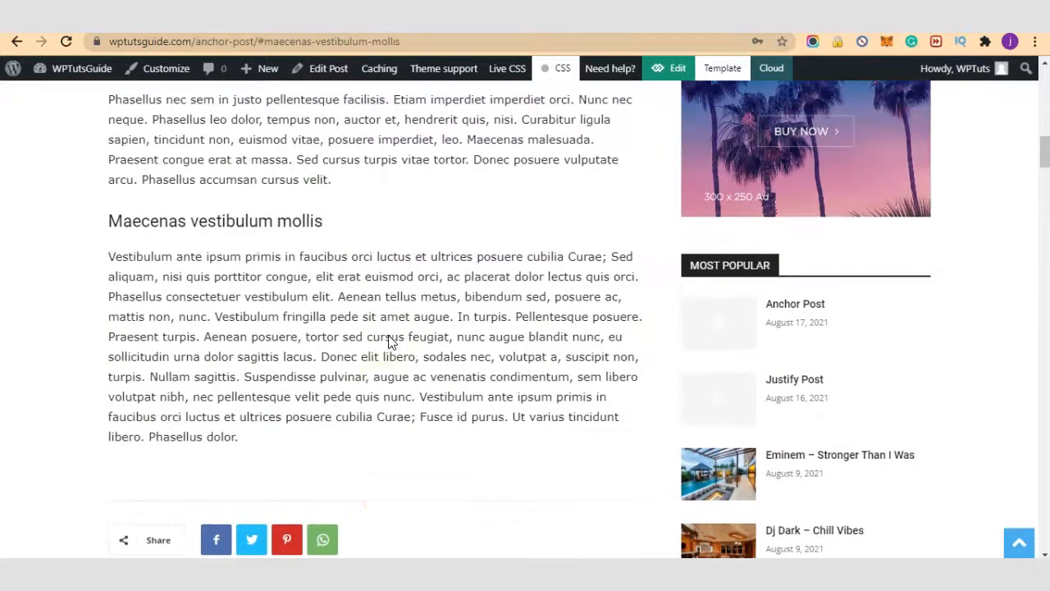
scroll(390, 335, up, 15)
scroll(389, 335, down, 1)
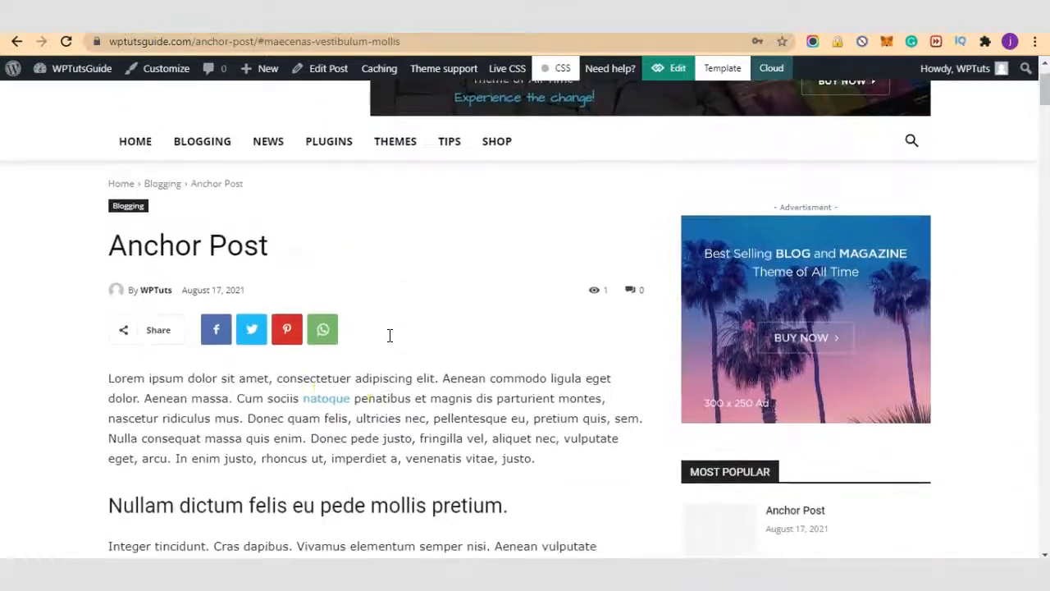
click(339, 404)
scroll(300, 310, up, 13)
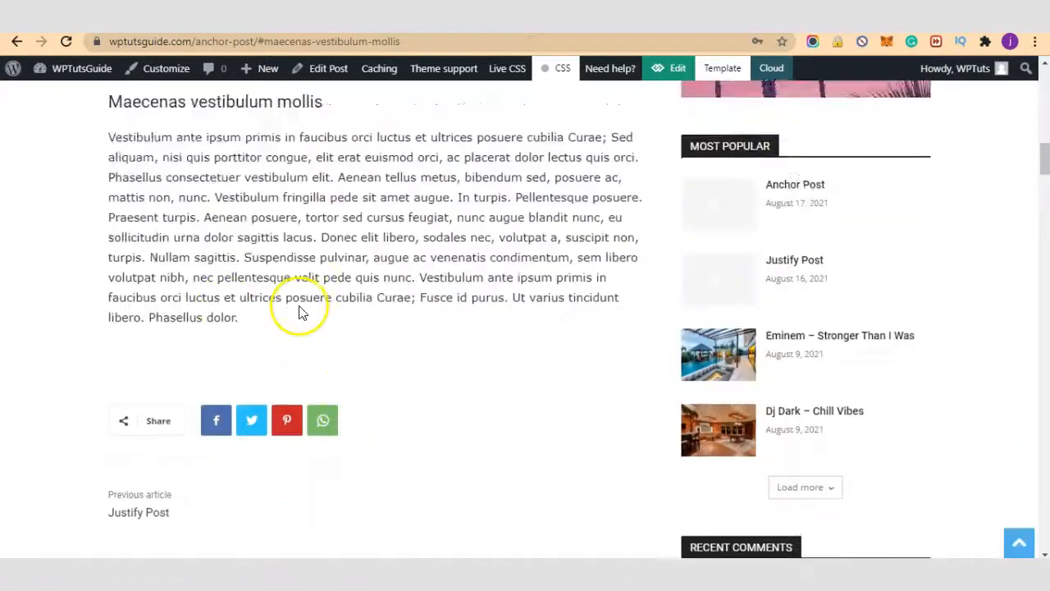
scroll(300, 305, up, 3)
scroll(347, 352, down, 2)
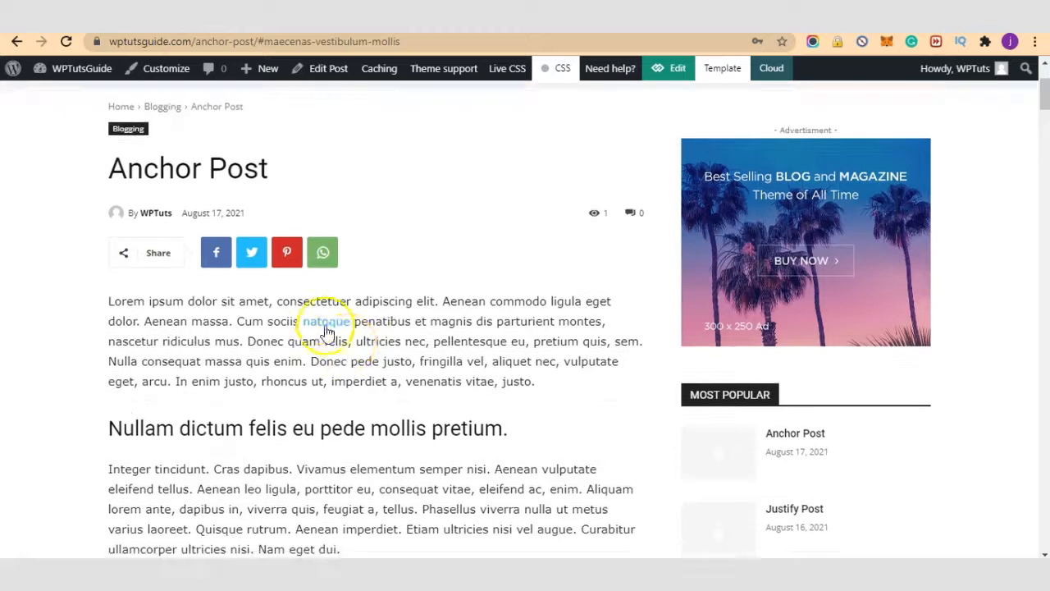
click(320, 322)
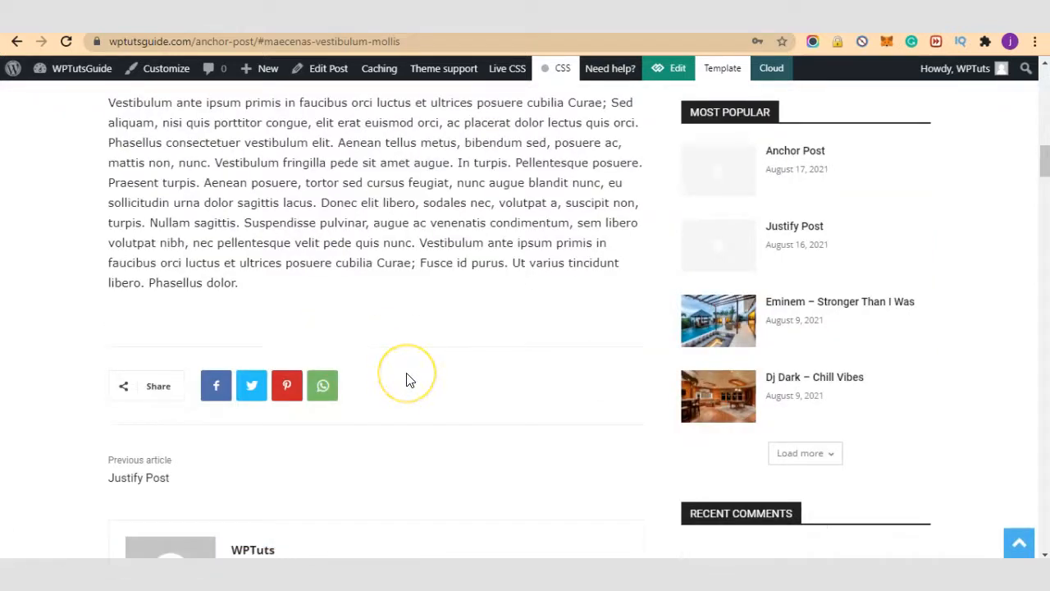
scroll(410, 364, up, 5)
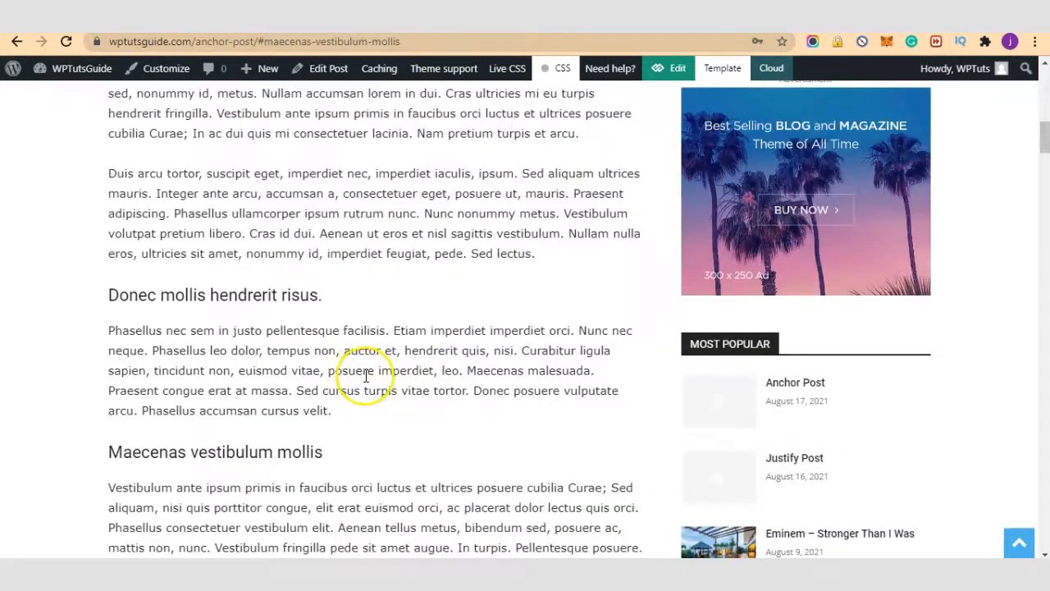
scroll(363, 375, up, 5)
scroll(365, 376, up, 1)
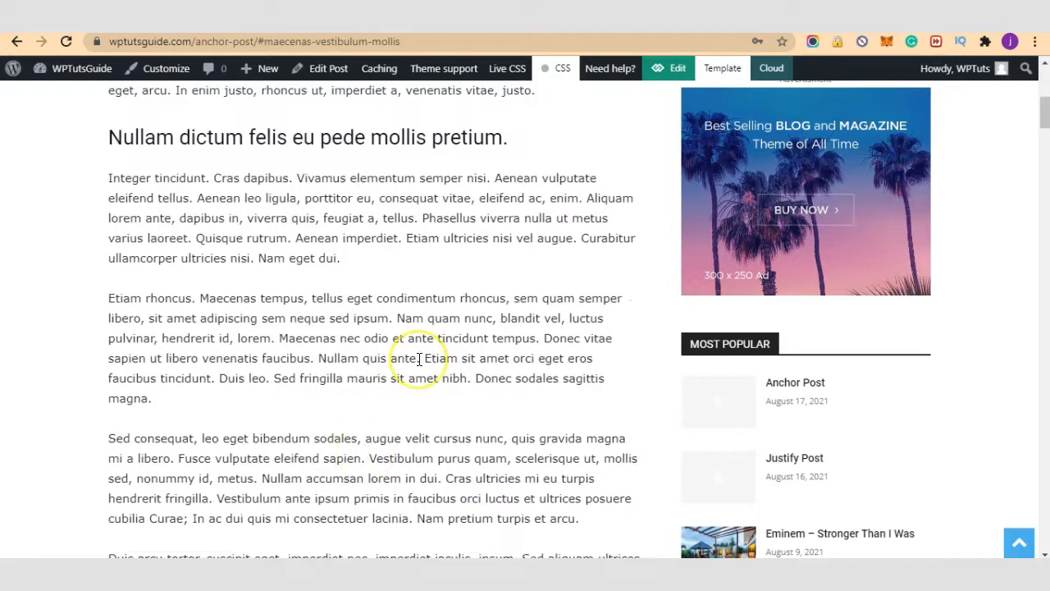
scroll(433, 347, up, 4)
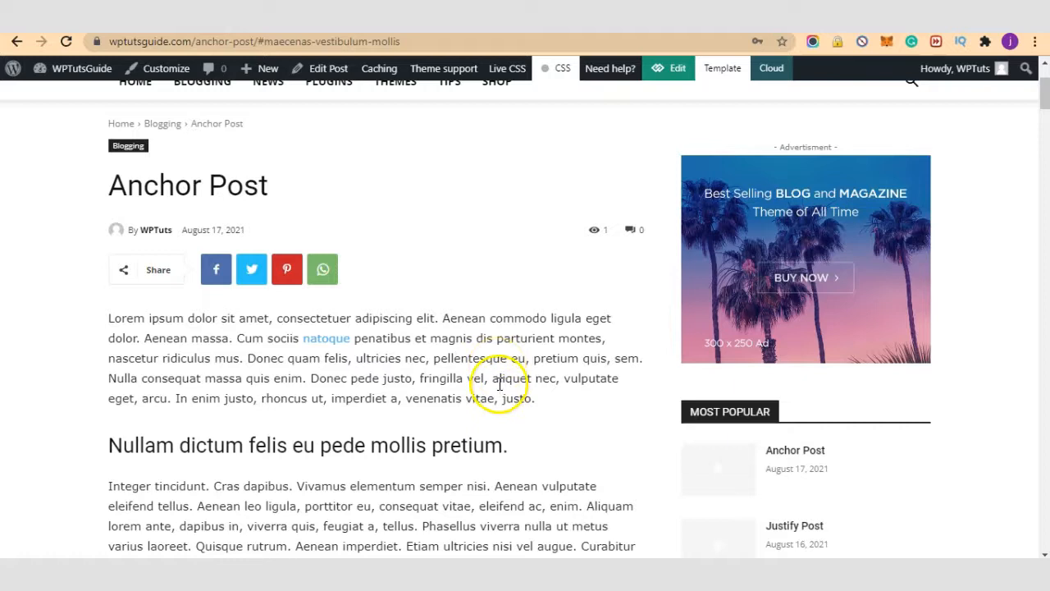
scroll(498, 381, down, 3)
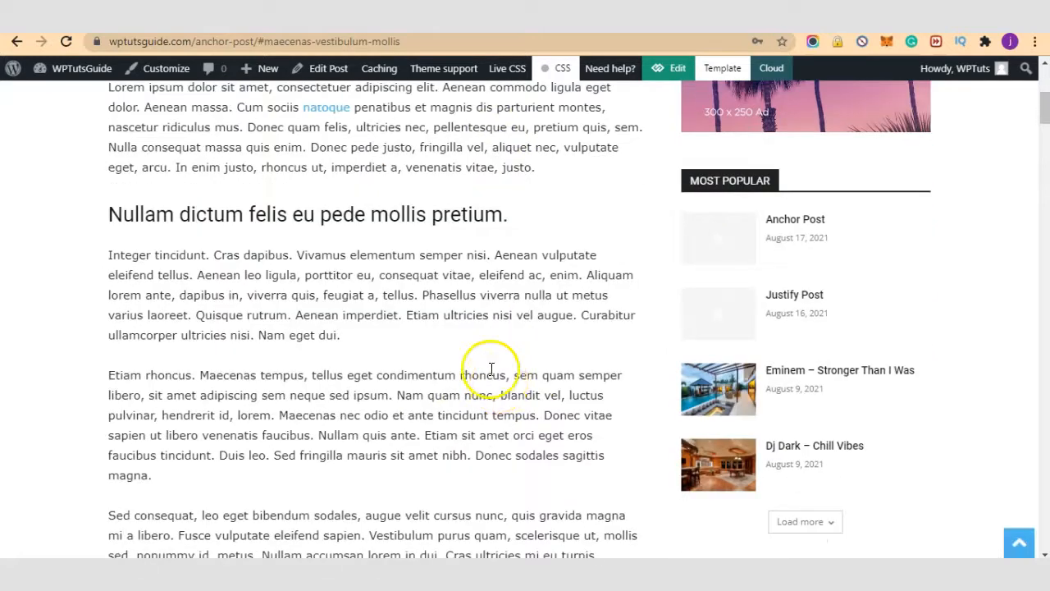
scroll(323, 366, up, 1)
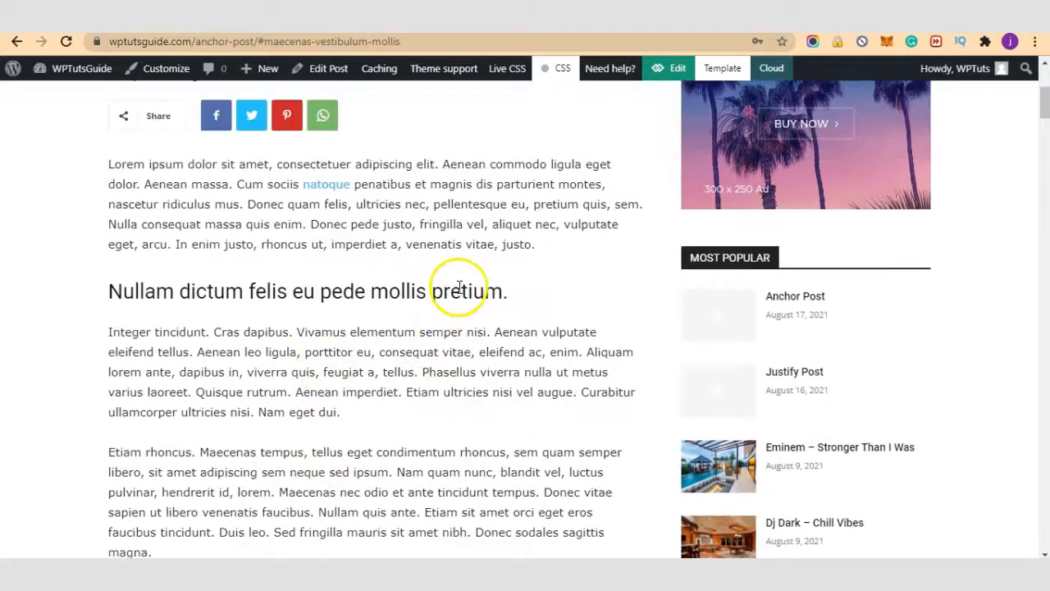
Review the article's text down to "Maecenas vestibulum mollis", follow the "natoque" link to that heading once more, and return to the introduction.
scroll(457, 288, up, 1)
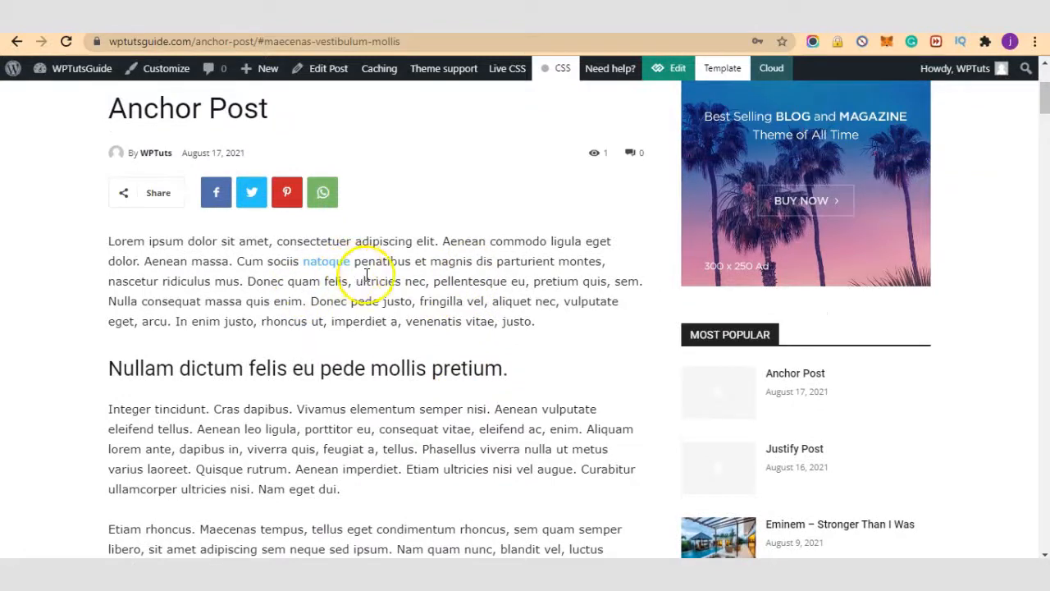
scroll(416, 316, down, 3)
scroll(418, 316, down, 4)
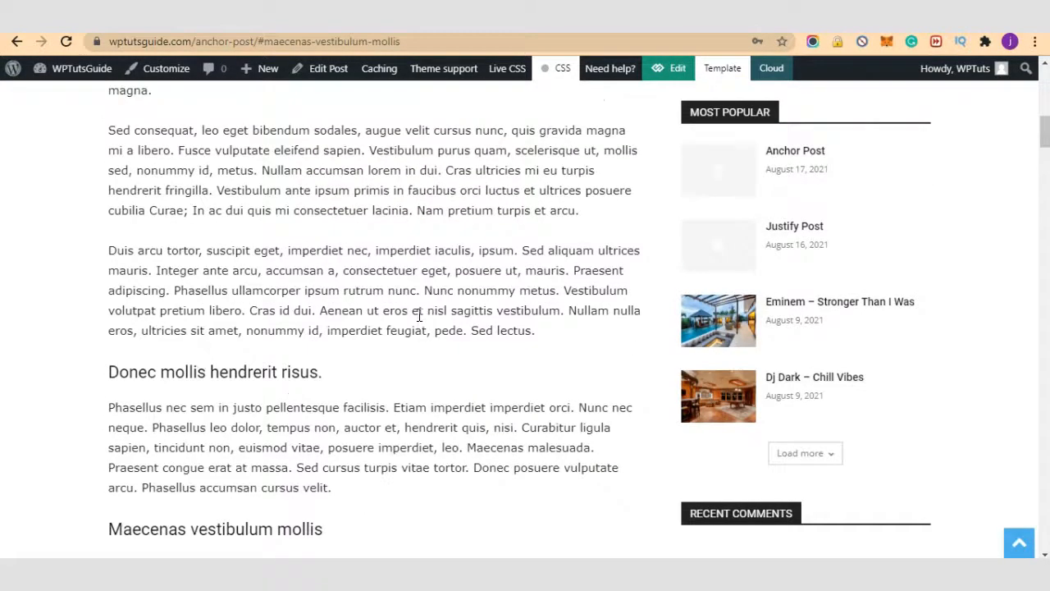
scroll(420, 314, up, 8)
click(271, 338)
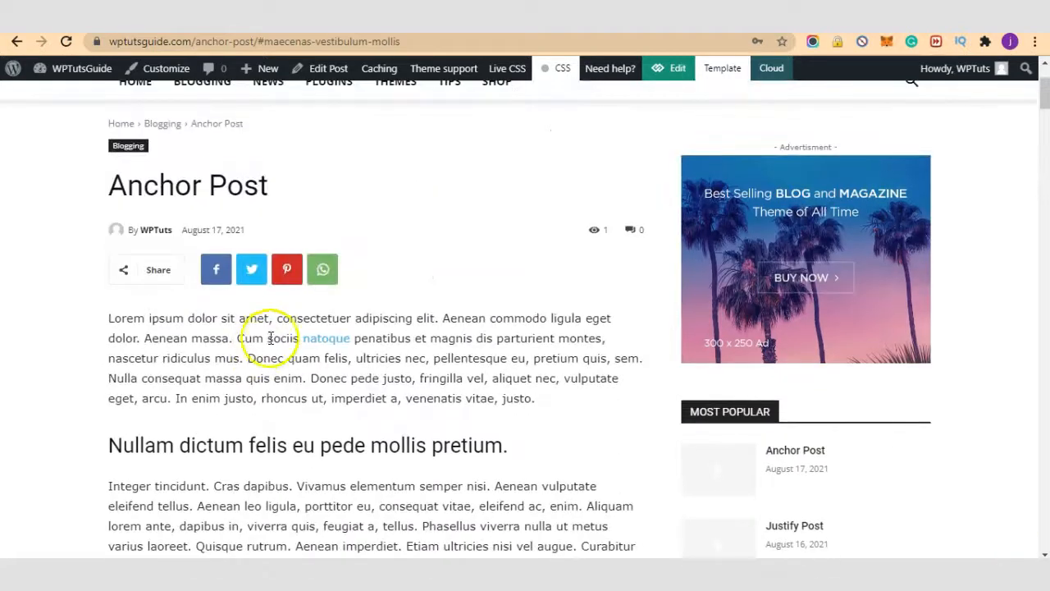
click(334, 340)
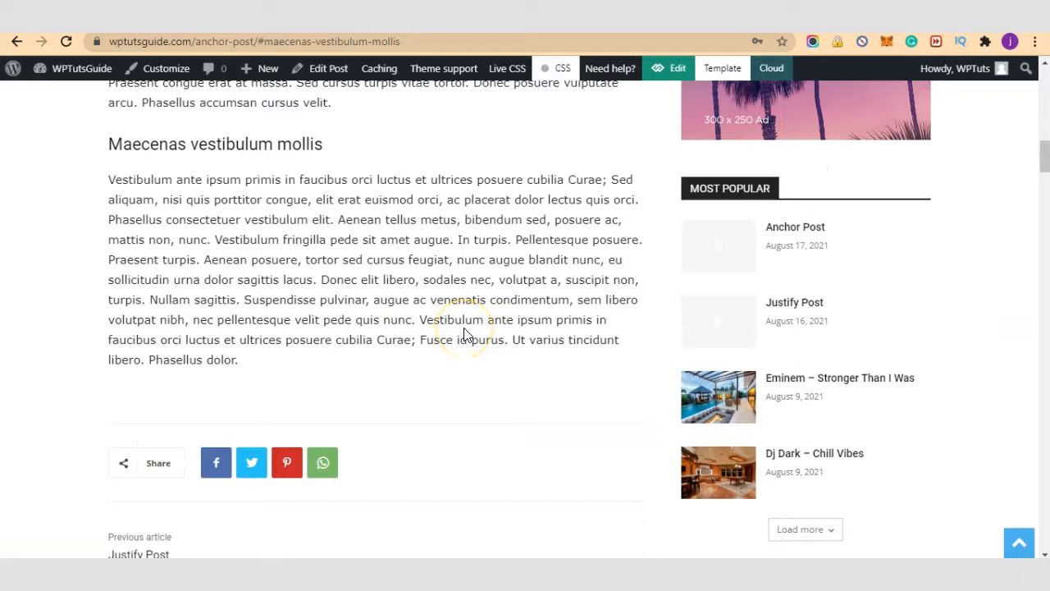
click(412, 345)
scroll(452, 317, up, 15)
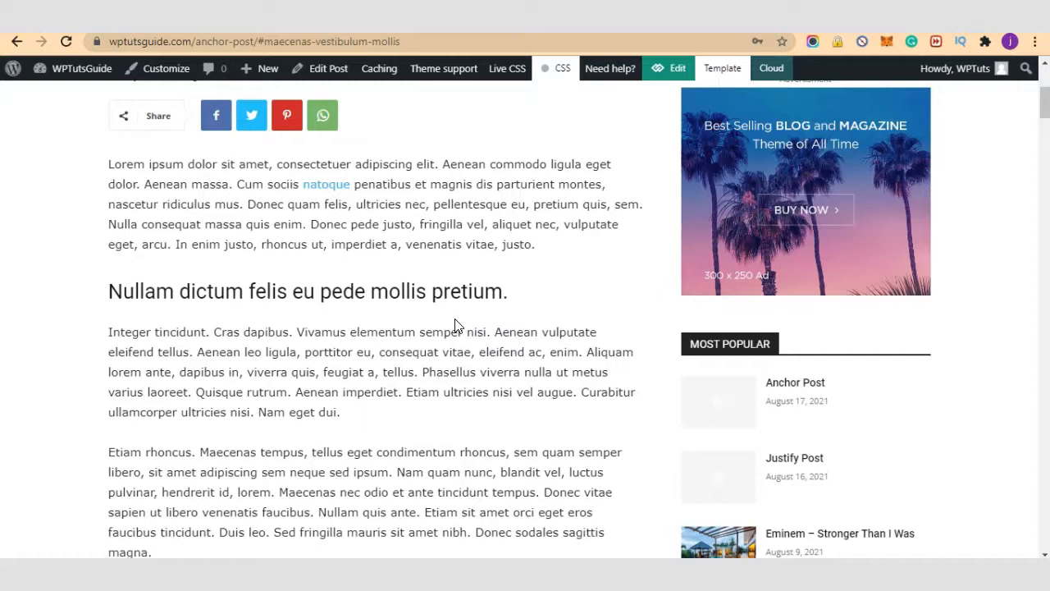
click(421, 347)
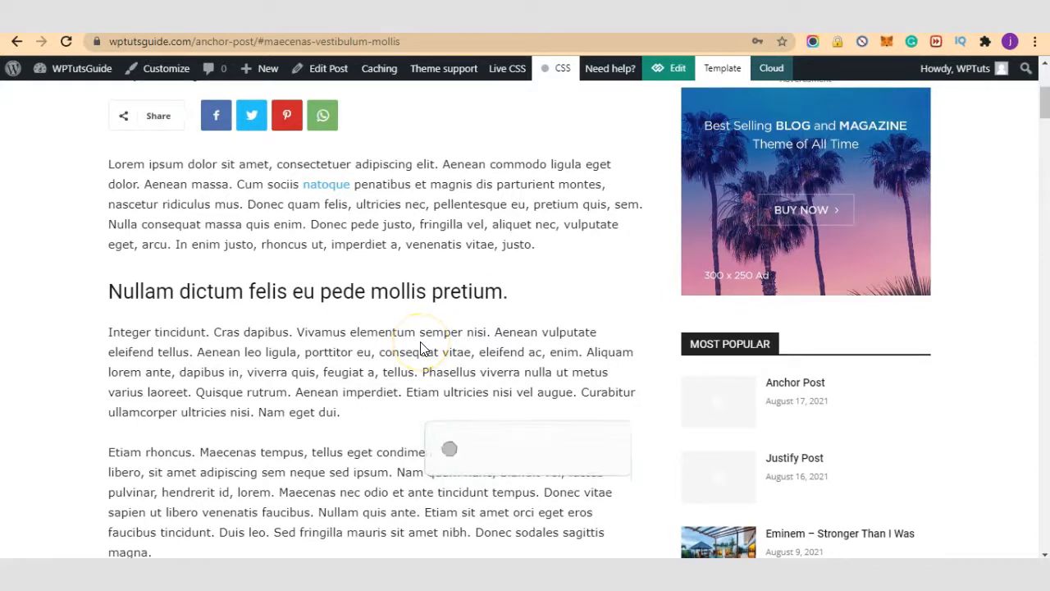